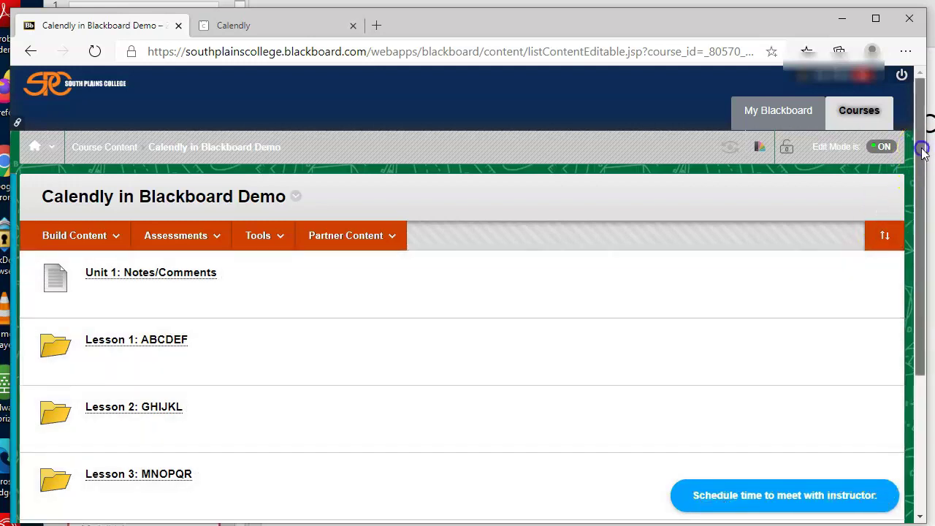
Examine the content list of the Calendly in Blackboard Demo folder, from Unit 1: Notes/Comments to the untitled item below Lesson 5
{"action": "left_click_drag", "start_coordinate": [922, 150], "coordinate": [919, 122]}
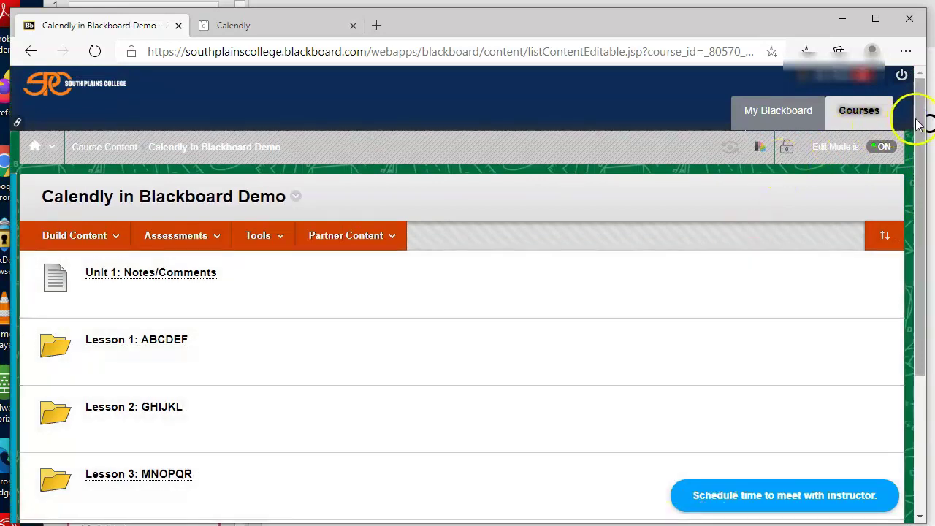
{"action": "left_click_drag", "start_coordinate": [918, 114], "coordinate": [912, 209]}
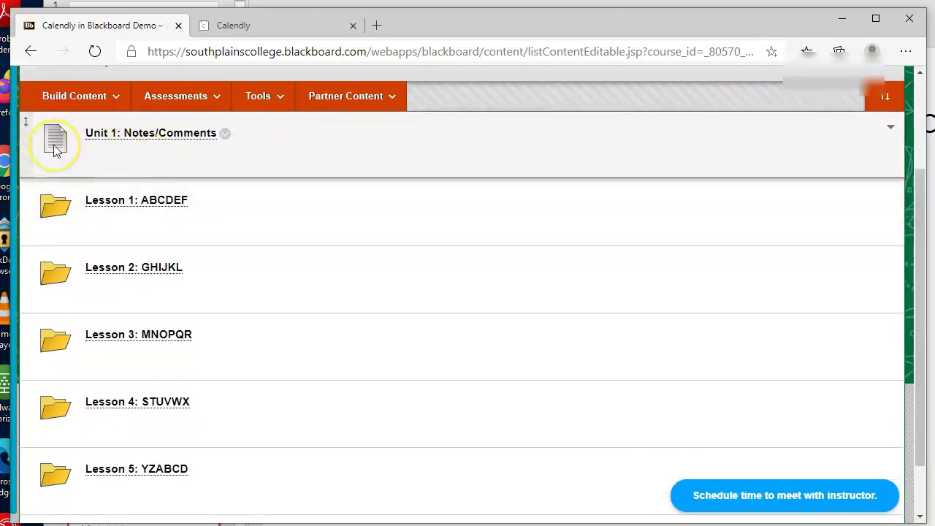
{"action": "left_click", "coordinate": [76, 141]}
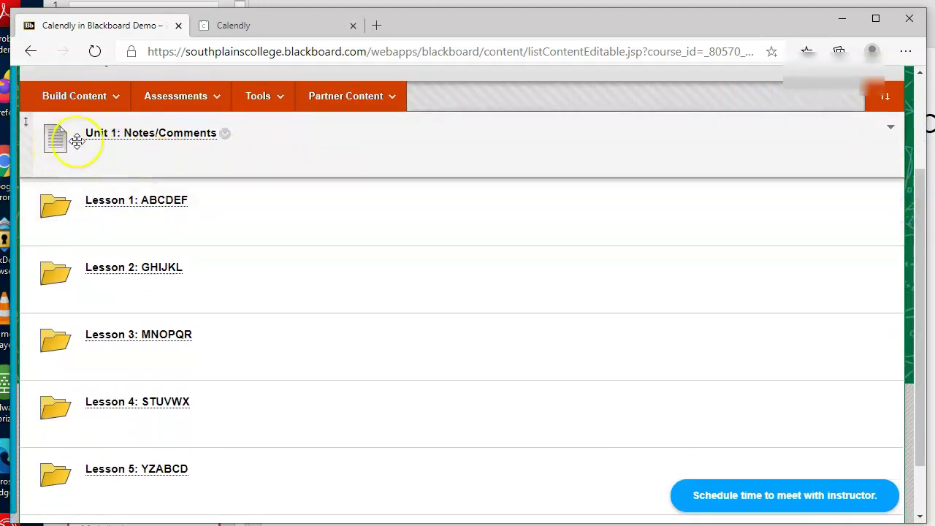
{"action": "scroll", "coordinate": [86, 431], "scroll_direction": "down", "scroll_amount": 1}
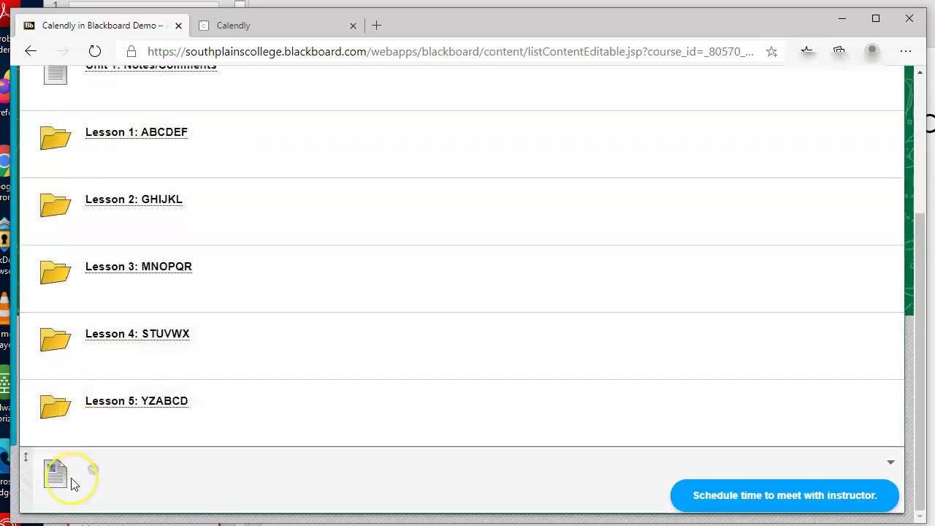
{"action": "scroll", "coordinate": [77, 473], "scroll_direction": "up", "scroll_amount": 3}
{"action": "left_click", "coordinate": [68, 240]}
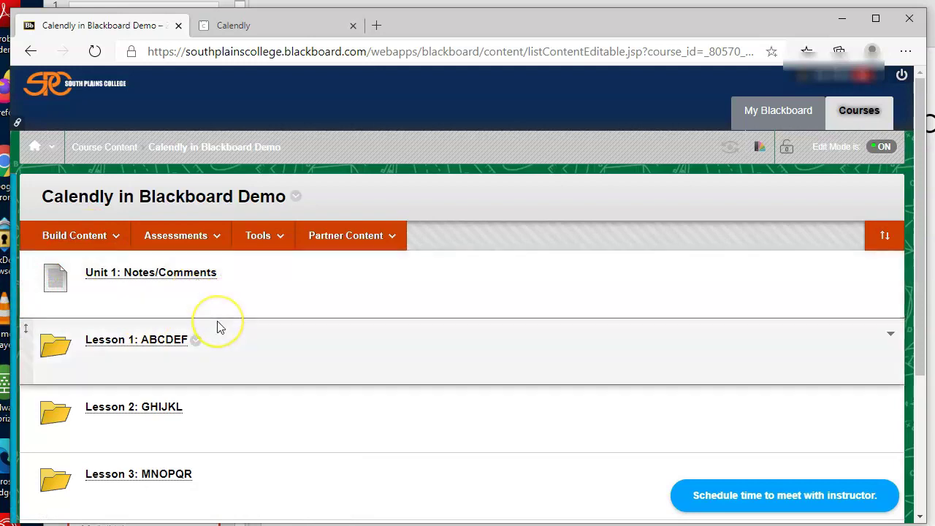
{"action": "scroll", "coordinate": [219, 325], "scroll_direction": "down", "scroll_amount": 3}
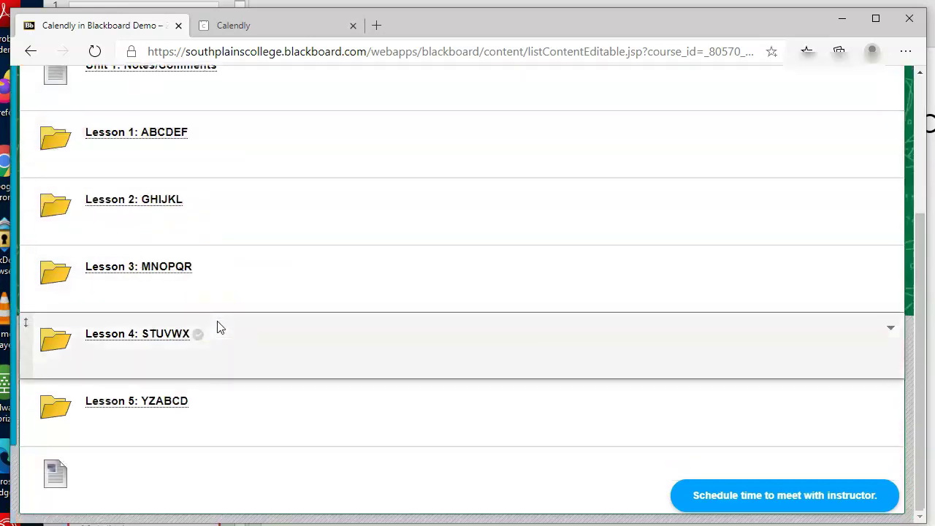
{"action": "scroll", "coordinate": [219, 327], "scroll_direction": "up", "scroll_amount": 1}
{"action": "scroll", "coordinate": [217, 328], "scroll_direction": "down", "scroll_amount": 1}
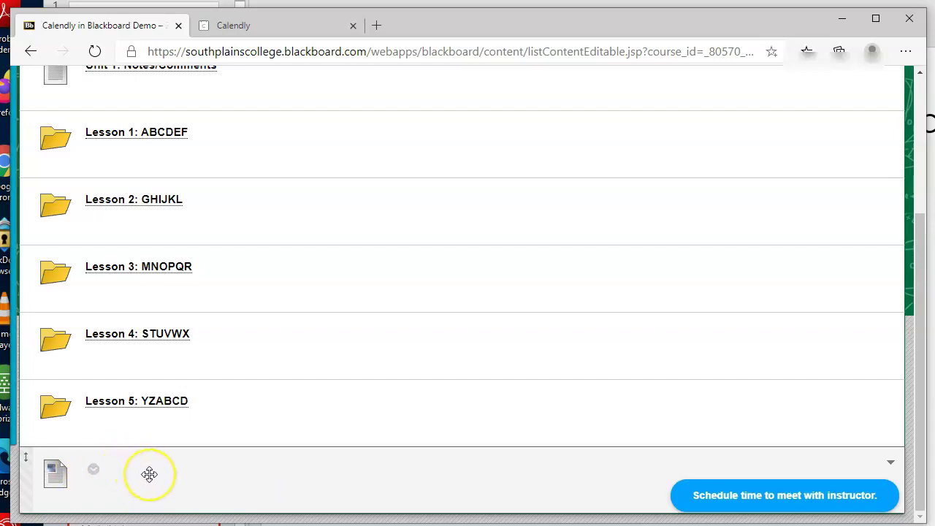
{"action": "scroll", "coordinate": [149, 474], "scroll_direction": "up", "scroll_amount": 3}
{"action": "left_click", "coordinate": [93, 235]}
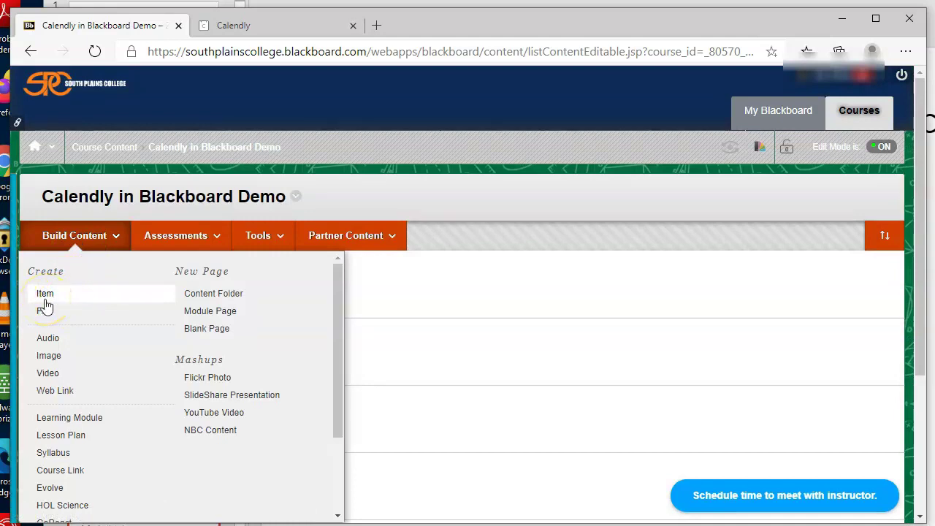
{"action": "left_click", "coordinate": [76, 302]}
{"action": "left_click", "coordinate": [521, 350]}
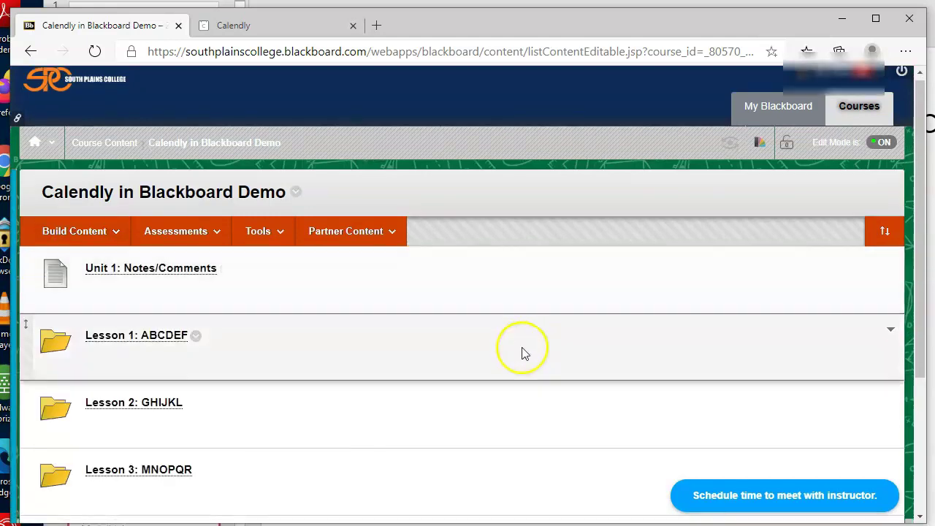
{"action": "scroll", "coordinate": [518, 350], "scroll_direction": "down", "scroll_amount": 3}
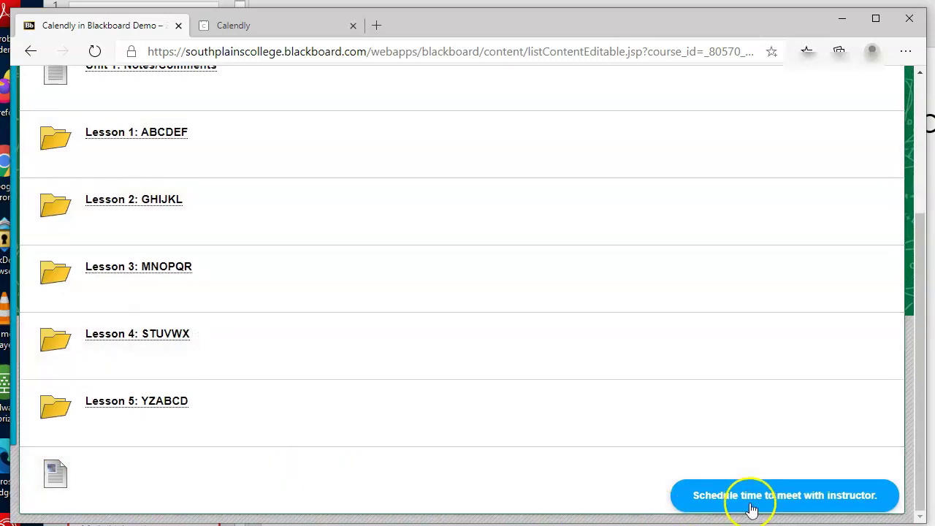
{"action": "scroll", "coordinate": [469, 343], "scroll_direction": "up", "scroll_amount": 3}
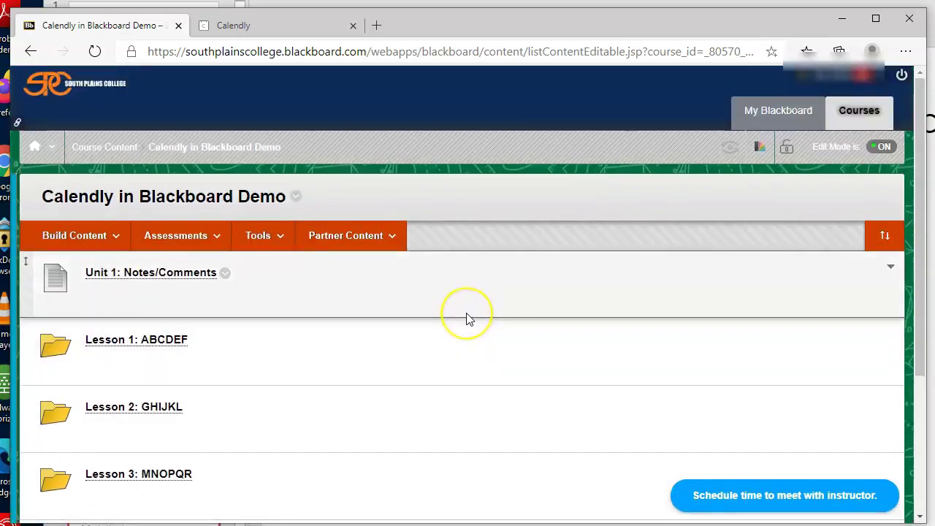
Turn edit mode off and examine the item icons in the list, including the one beside the untitled item below Lesson 5
{"action": "left_click", "coordinate": [878, 147]}
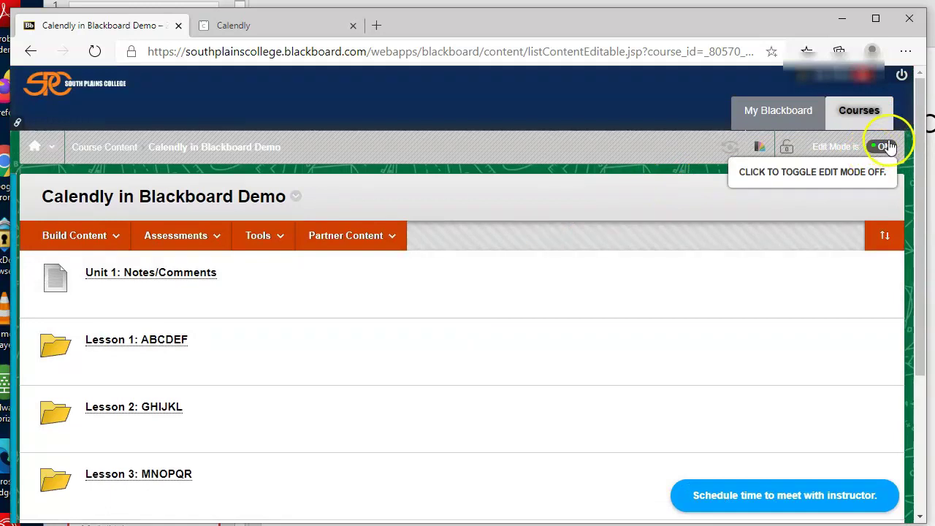
{"action": "left_click", "coordinate": [884, 148]}
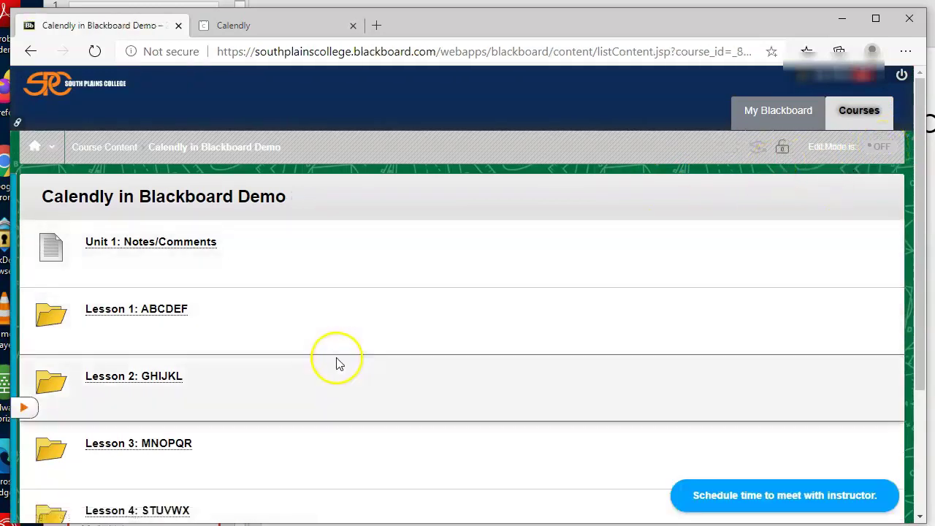
{"action": "scroll", "coordinate": [335, 360], "scroll_direction": "down", "scroll_amount": 2}
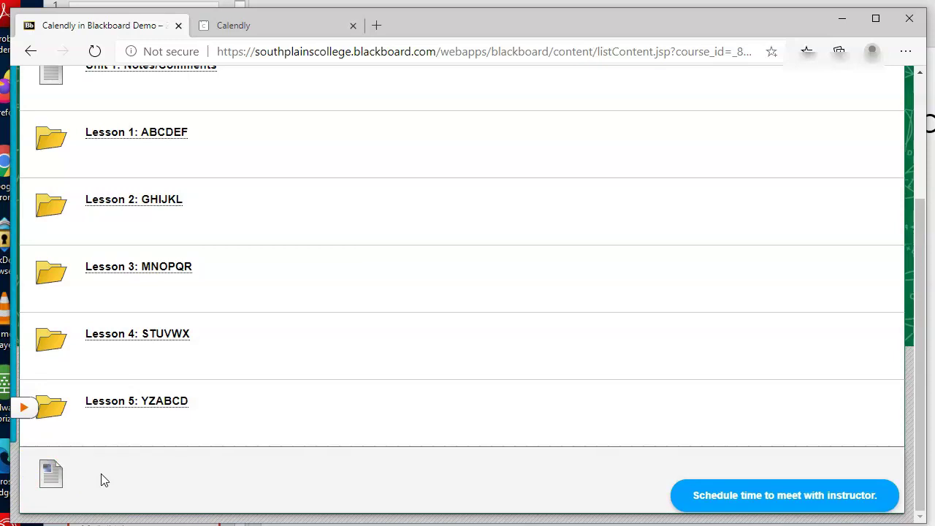
{"action": "scroll", "coordinate": [105, 445], "scroll_direction": "up", "scroll_amount": 3}
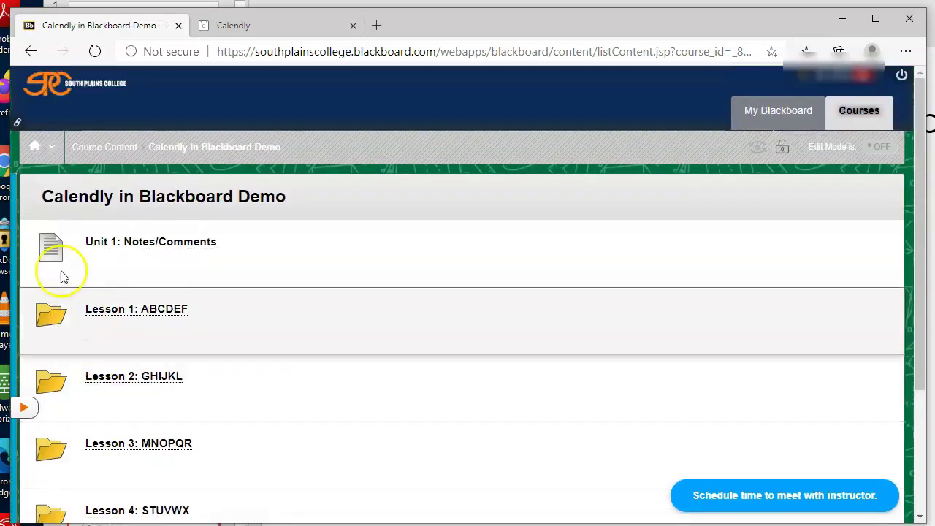
{"action": "scroll", "coordinate": [58, 486], "scroll_direction": "down", "scroll_amount": 2}
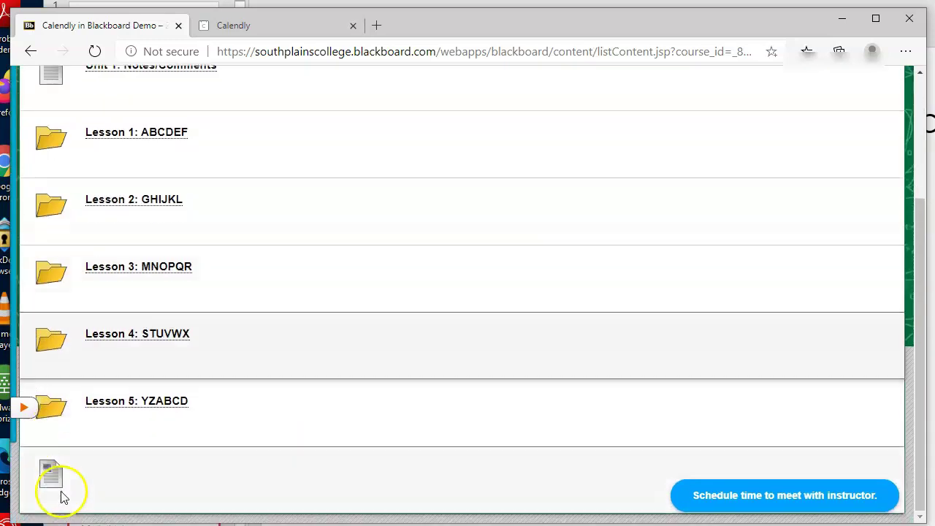
{"action": "scroll", "coordinate": [226, 431], "scroll_direction": "up", "scroll_amount": 2}
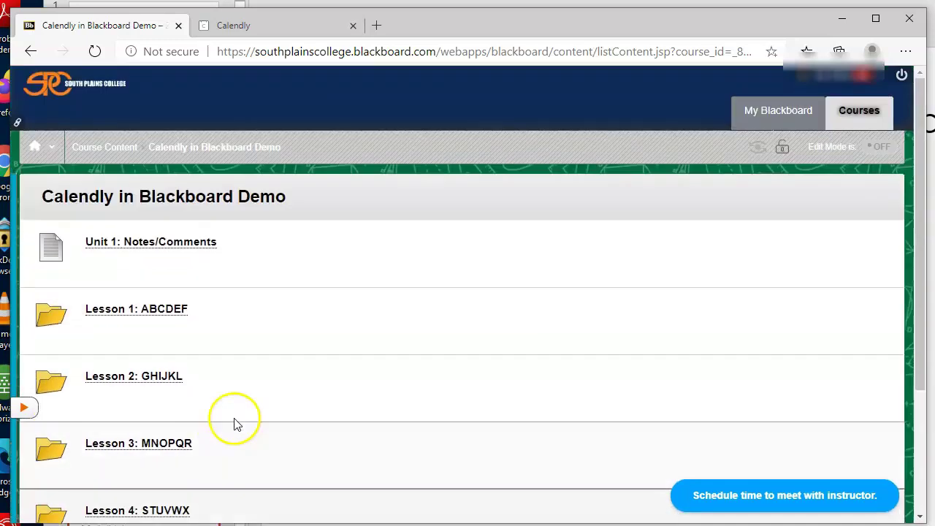
Turn edit mode back on and set the Calendly in Blackboard Demo folder to Show Text Only
{"action": "left_click", "coordinate": [885, 148]}
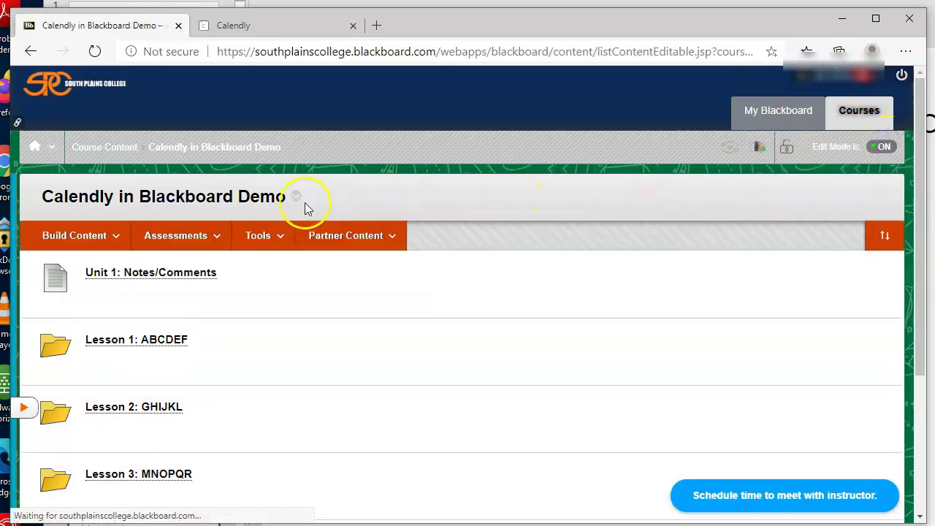
{"action": "left_click", "coordinate": [295, 196]}
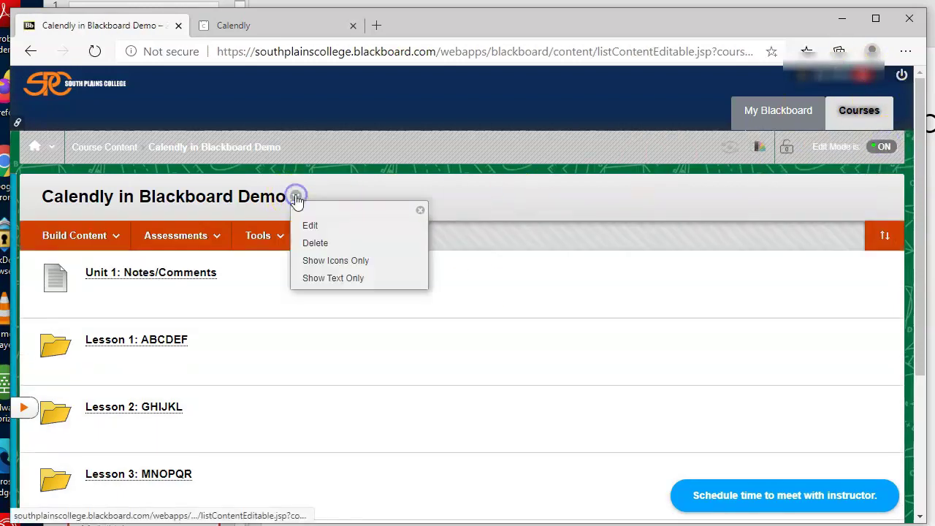
{"action": "left_click", "coordinate": [326, 281]}
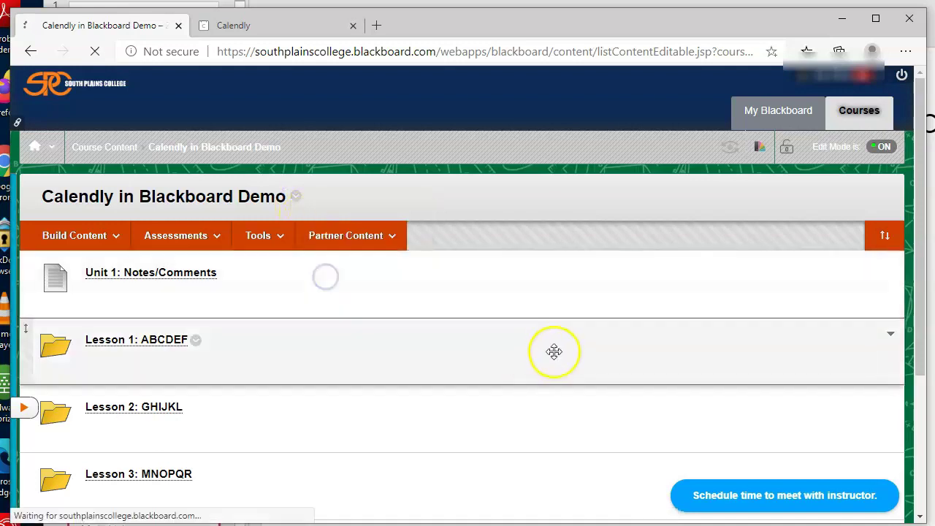
Turn edit mode off and check the text-only content list down to the area below Lesson 5
{"action": "left_click", "coordinate": [884, 148]}
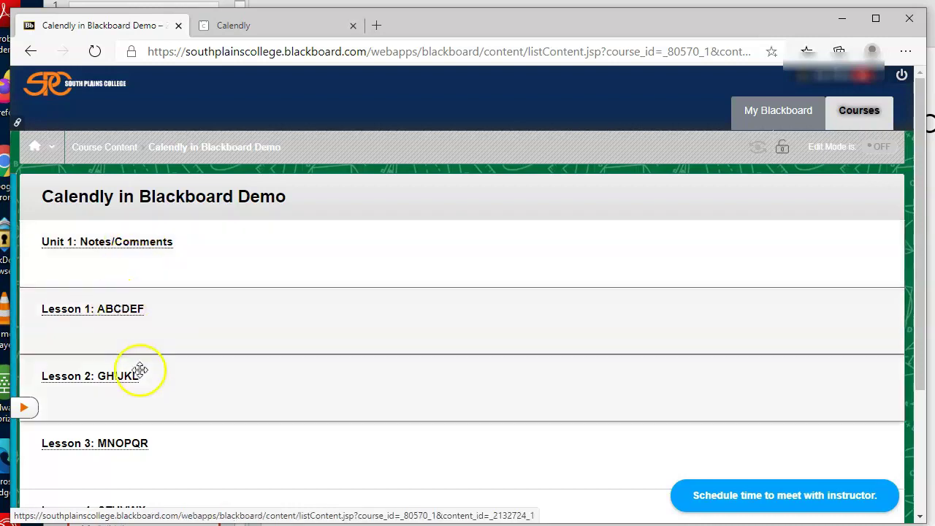
{"action": "scroll", "coordinate": [145, 423], "scroll_direction": "down", "scroll_amount": 3}
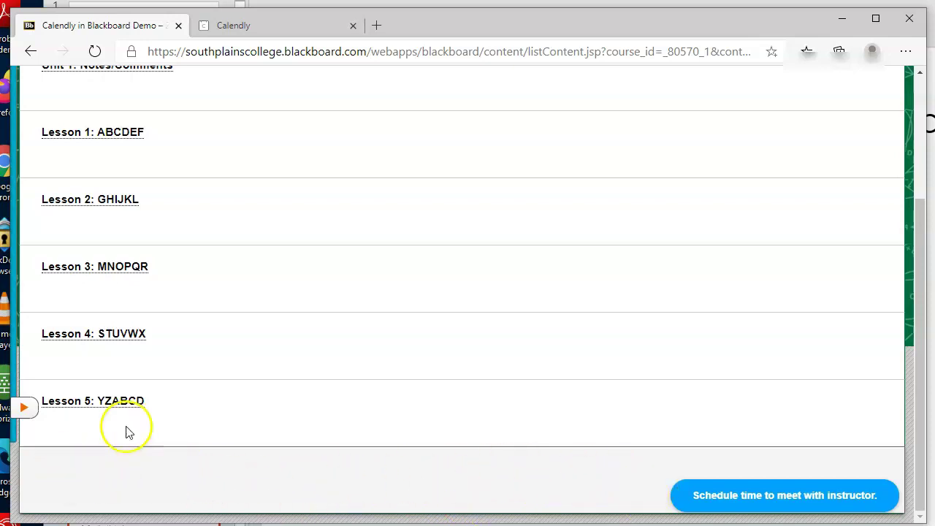
{"action": "scroll", "coordinate": [372, 346], "scroll_direction": "up", "scroll_amount": 2}
{"action": "scroll", "coordinate": [372, 346], "scroll_direction": "down", "scroll_amount": 2}
{"action": "left_click", "coordinate": [387, 482]}
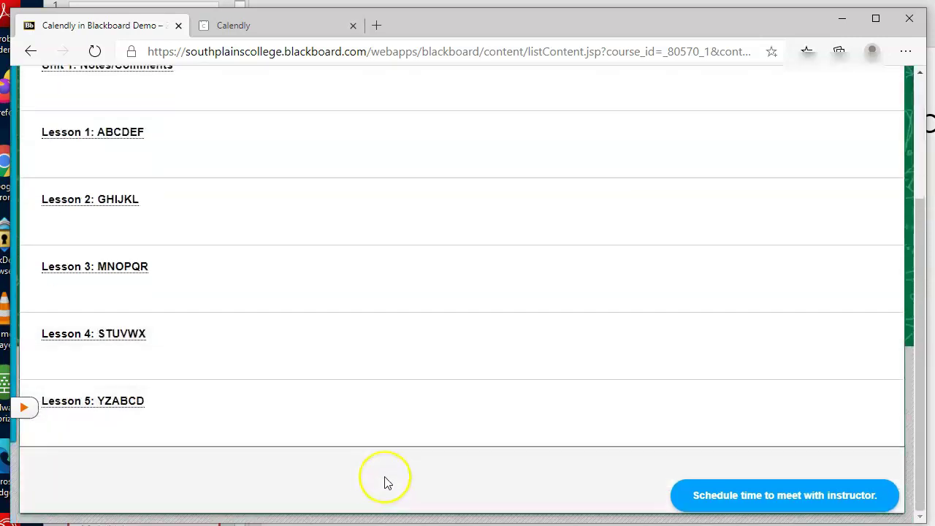
{"action": "scroll", "coordinate": [417, 266], "scroll_direction": "up", "scroll_amount": 3}
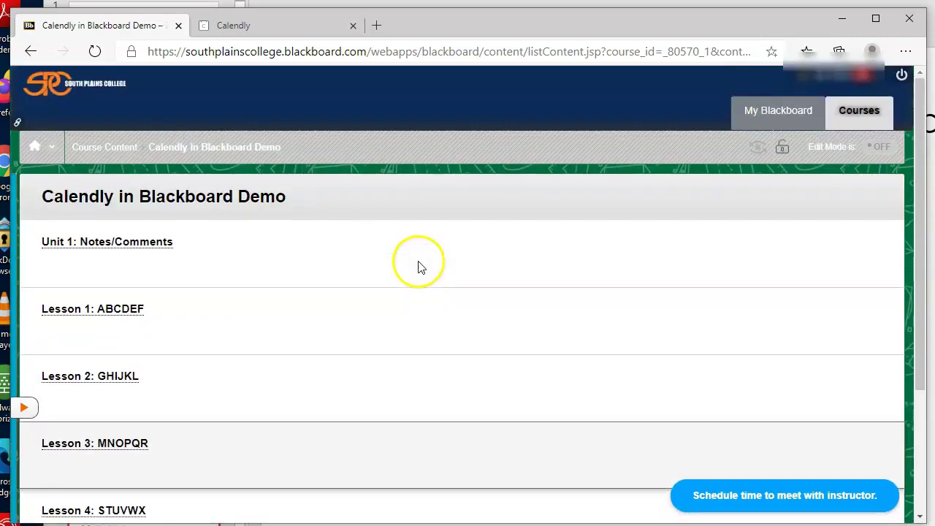
Open the instructor meeting scheduler and read the Virtual Office Hours details, including the meeting location link
{"action": "left_click", "coordinate": [760, 497]}
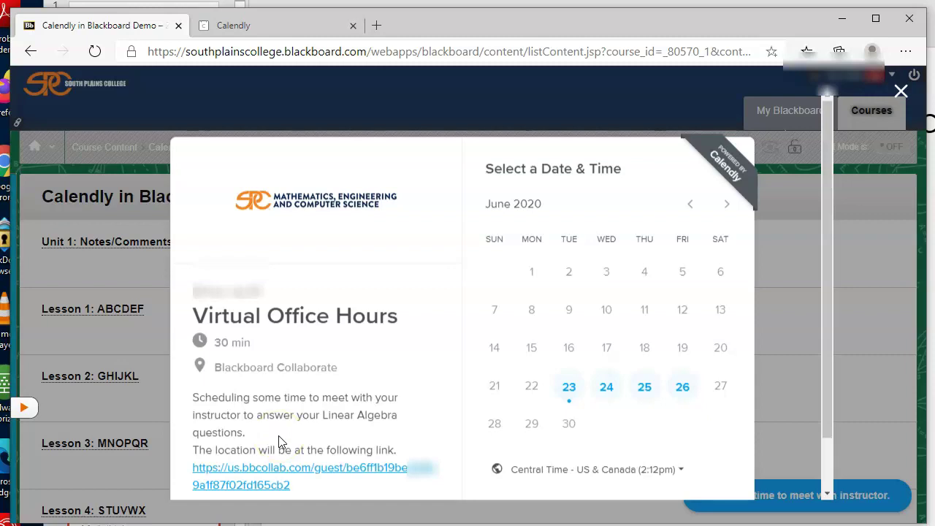
{"action": "scroll", "coordinate": [279, 441], "scroll_direction": "down", "scroll_amount": 2}
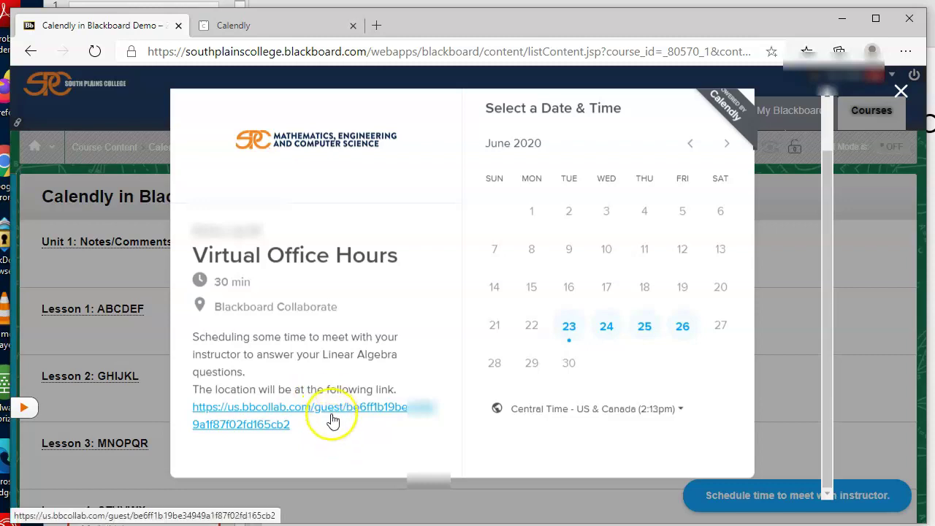
{"action": "scroll", "coordinate": [333, 418], "scroll_direction": "up", "scroll_amount": 1}
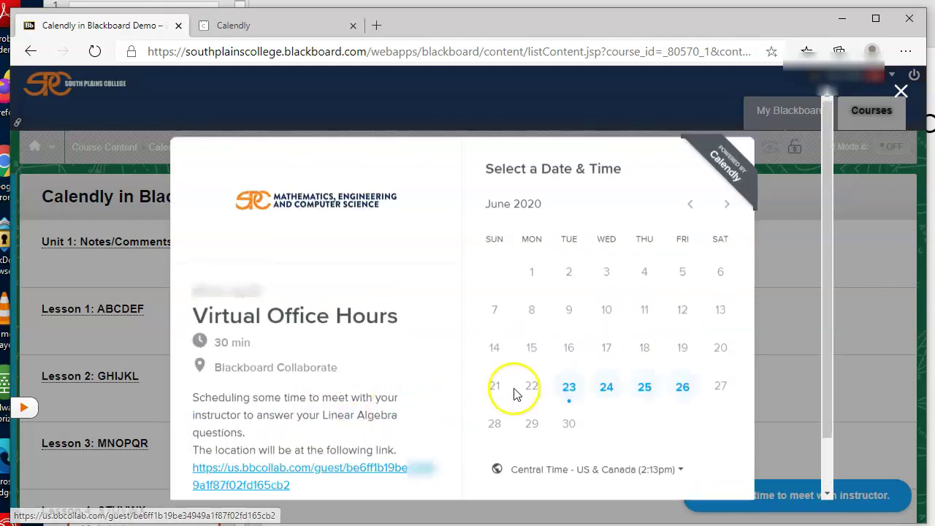
Select Thursday, June 25 in the Virtual Office Hours calendar and look through the available appointment times
{"action": "left_click", "coordinate": [608, 390]}
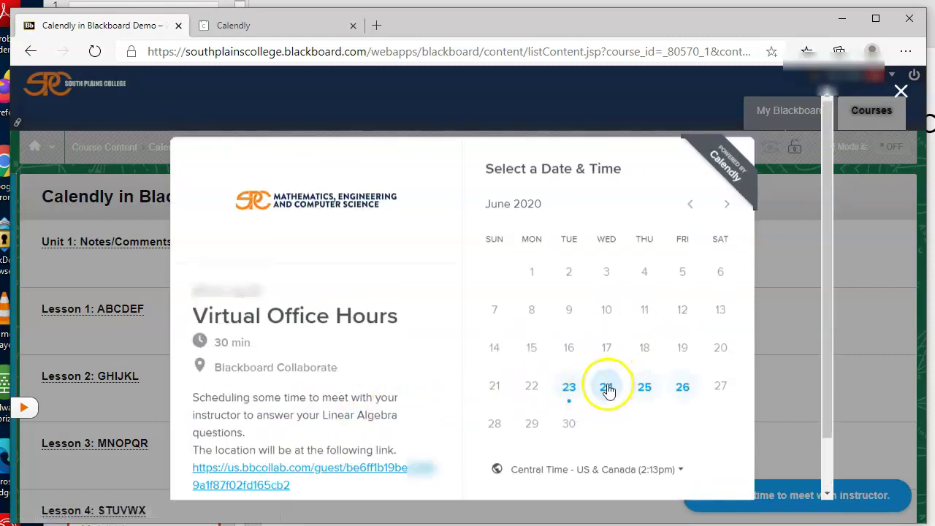
{"action": "left_click", "coordinate": [645, 389]}
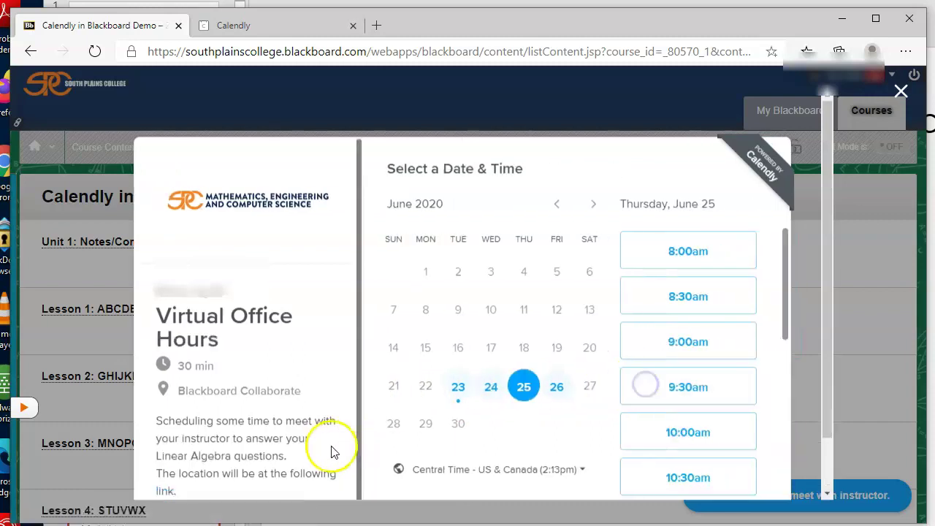
{"action": "scroll", "coordinate": [677, 259], "scroll_direction": "down", "scroll_amount": 3}
{"action": "scroll", "coordinate": [678, 278], "scroll_direction": "down", "scroll_amount": 5}
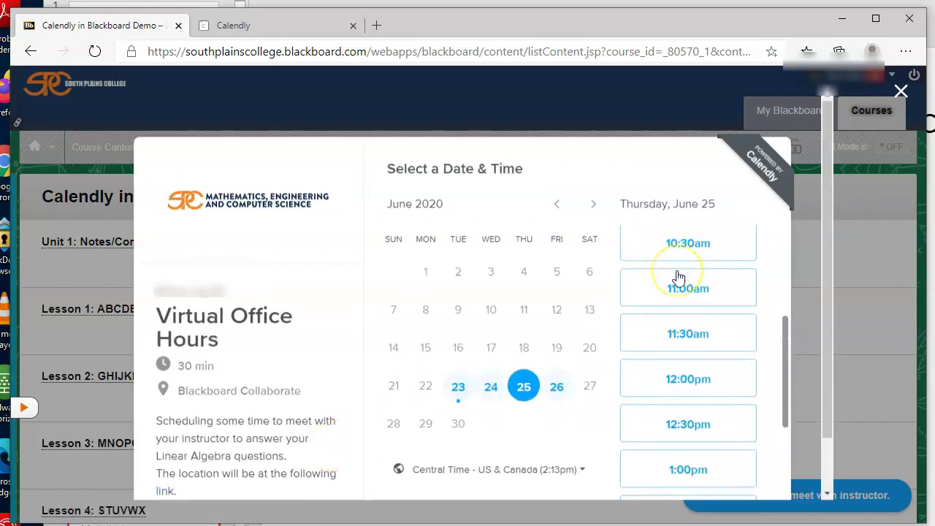
{"action": "scroll", "coordinate": [678, 278], "scroll_direction": "up", "scroll_amount": 8}
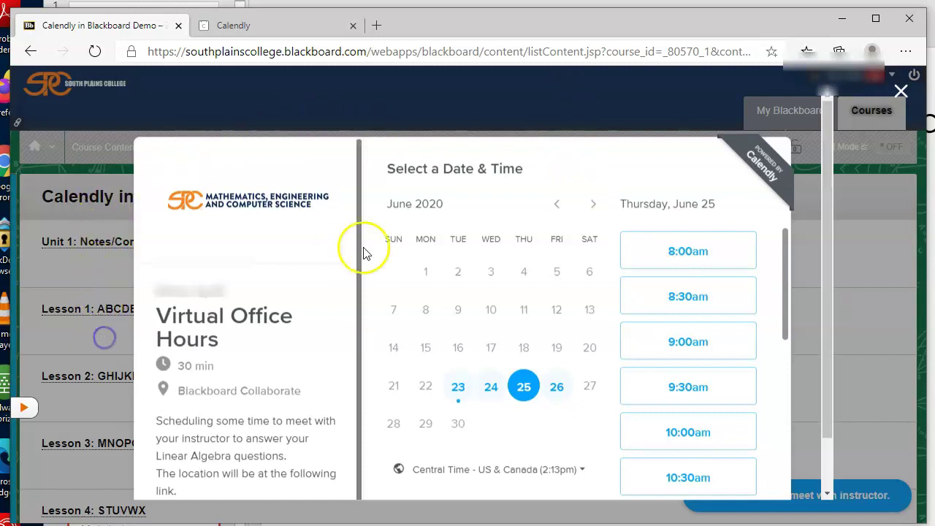
{"action": "scroll", "coordinate": [375, 252], "scroll_direction": "down", "scroll_amount": 1}
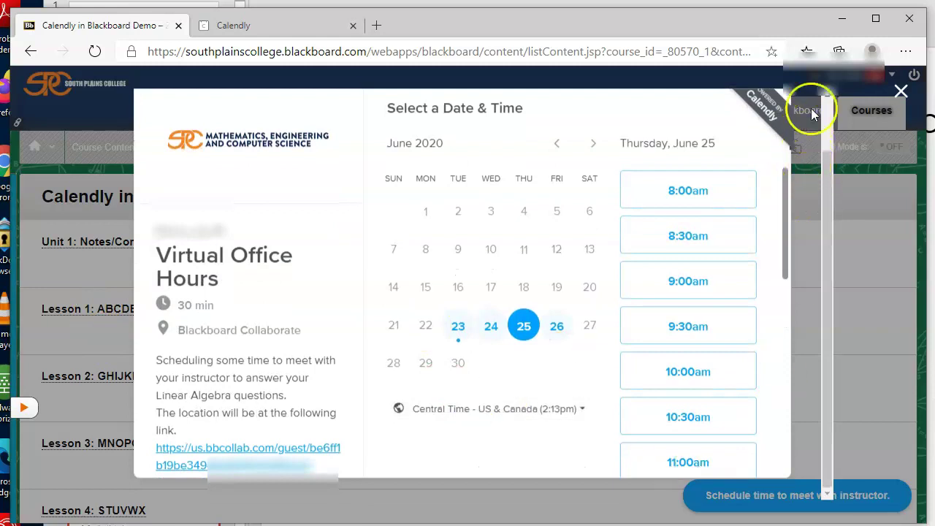
Close the scheduling popup and look over the folder's content list with the scheduling widget in place
{"action": "left_click", "coordinate": [363, 497]}
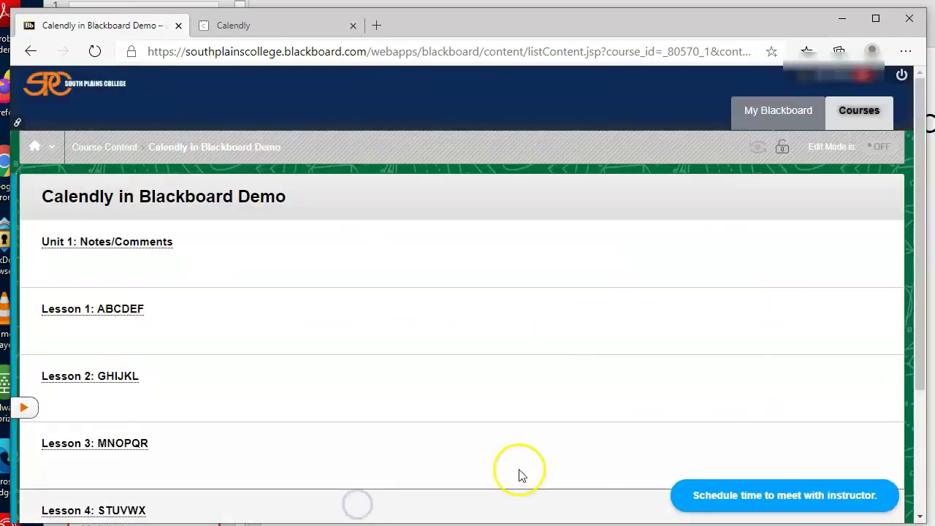
{"action": "scroll", "coordinate": [598, 438], "scroll_direction": "down", "scroll_amount": 3}
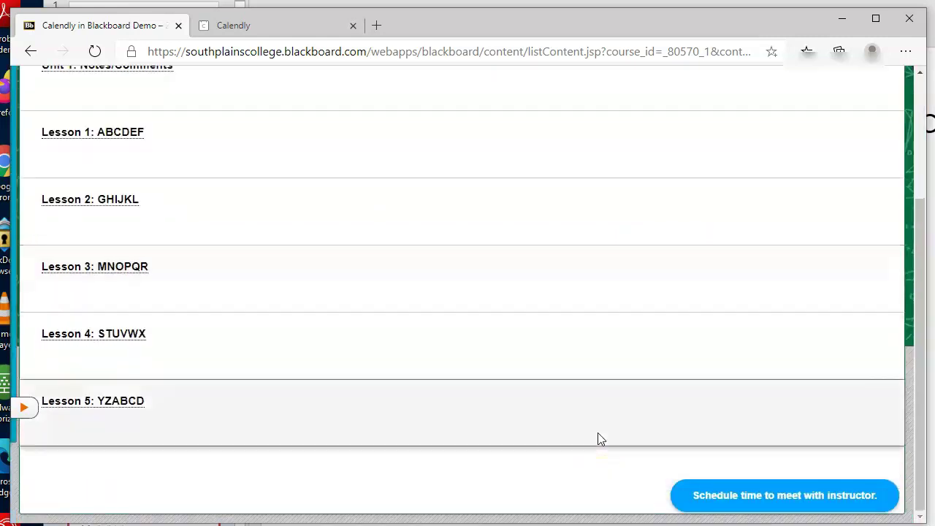
{"action": "scroll", "coordinate": [597, 432], "scroll_direction": "up", "scroll_amount": 3}
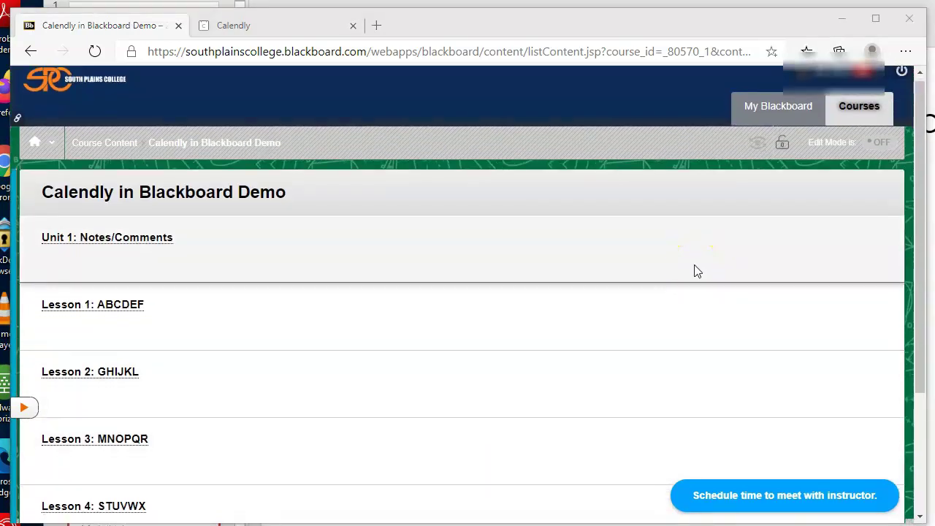
Check the Lesson 1: ABCDEF folder for the scheduling widget, return to Calendly in Blackboard Demo and look over its content list
{"action": "scroll", "coordinate": [695, 270], "scroll_direction": "down", "scroll_amount": 3}
{"action": "scroll", "coordinate": [695, 270], "scroll_direction": "up", "scroll_amount": 3}
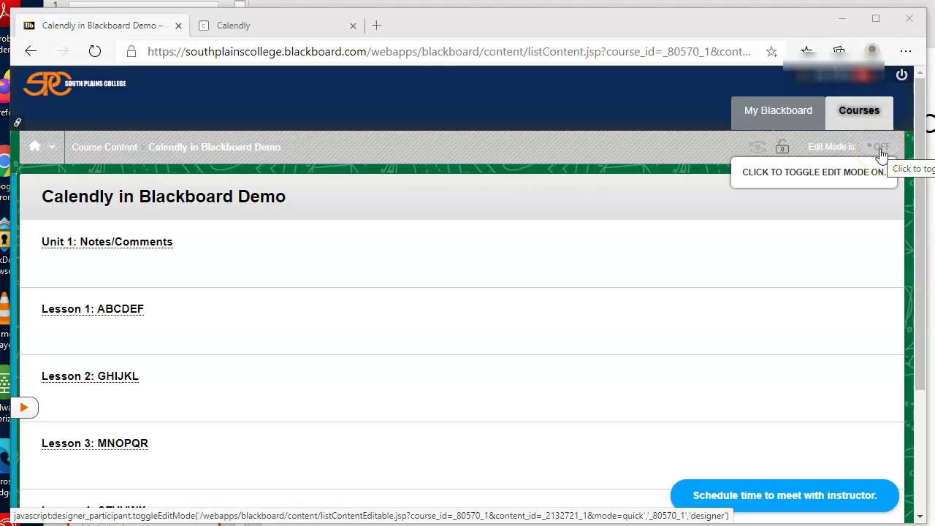
{"action": "left_click", "coordinate": [82, 312]}
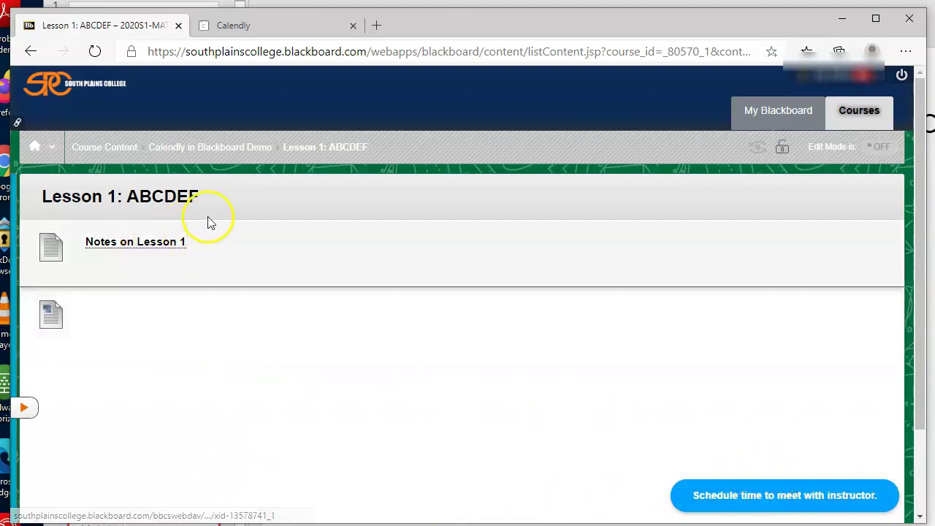
{"action": "left_click", "coordinate": [233, 147]}
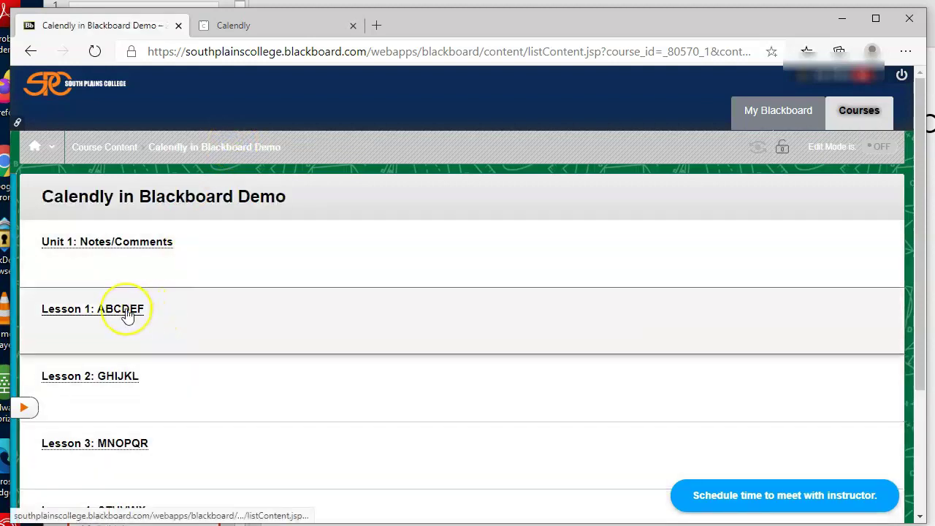
{"action": "scroll", "coordinate": [128, 314], "scroll_direction": "down", "scroll_amount": 3}
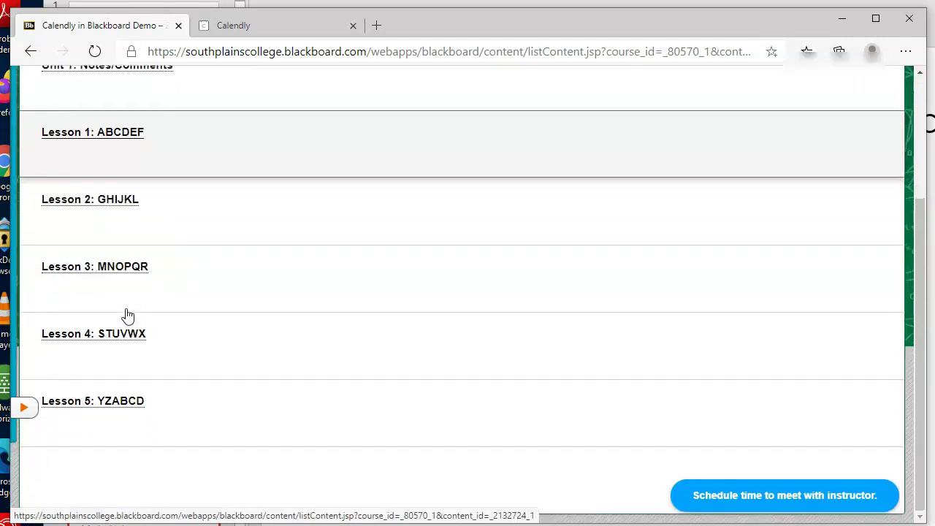
{"action": "scroll", "coordinate": [128, 315], "scroll_direction": "up", "scroll_amount": 3}
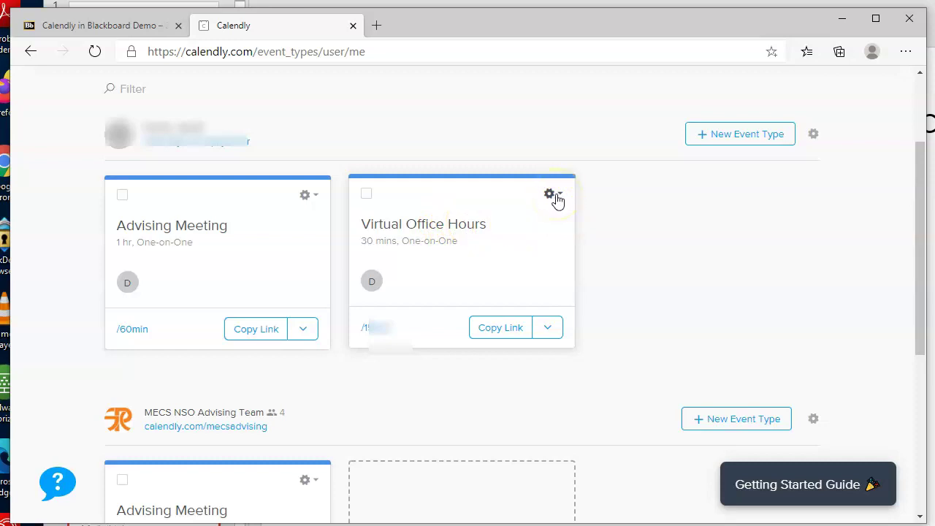
Switch to Calendly and choose to add the Virtual Office Hours event to a website as a Popup Widget
{"action": "left_click", "coordinate": [553, 196]}
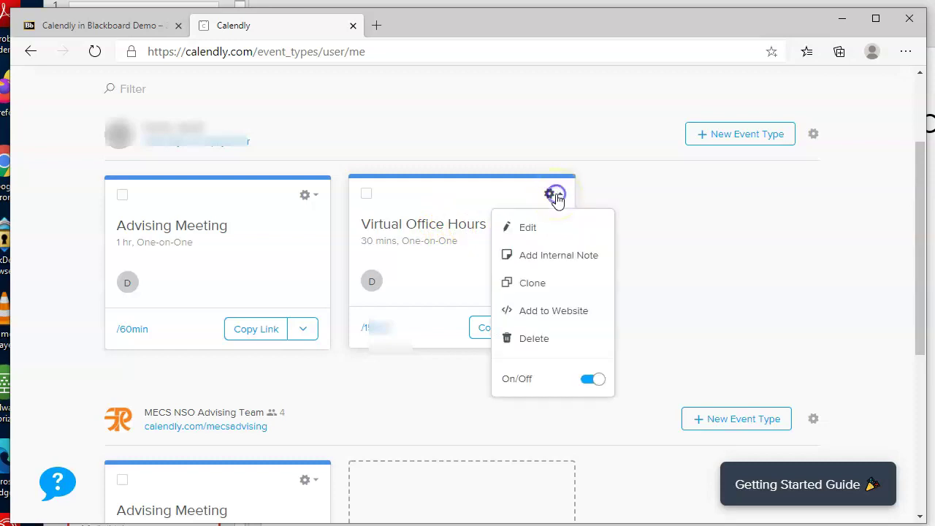
{"action": "left_click", "coordinate": [552, 320]}
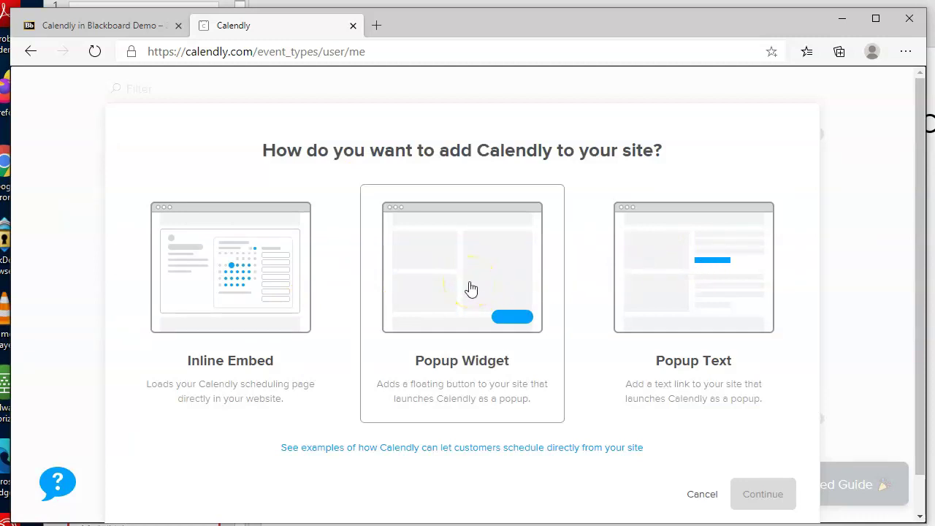
{"action": "left_click", "coordinate": [467, 311]}
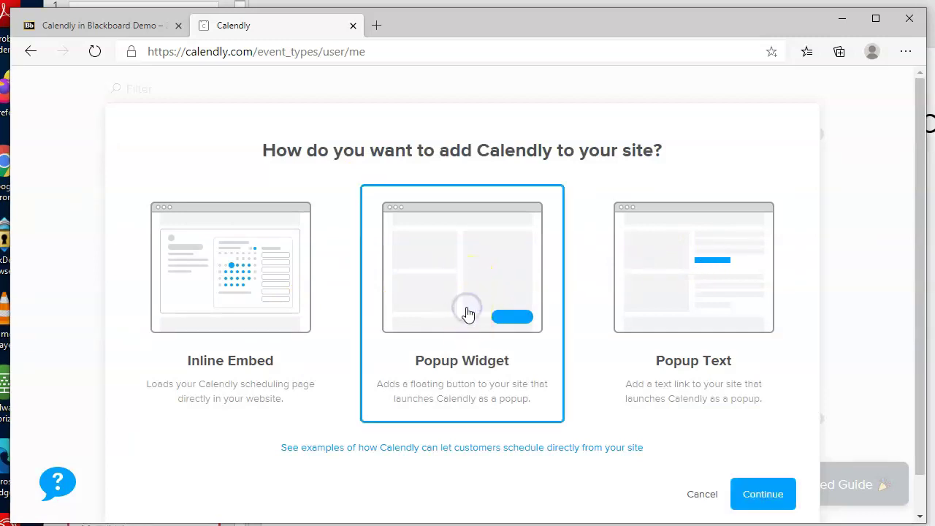
{"action": "left_click", "coordinate": [786, 508]}
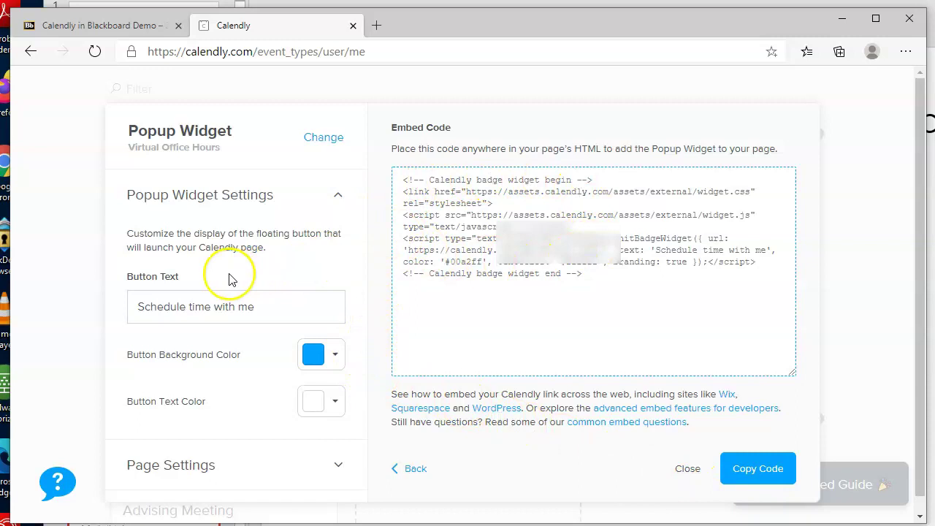
Review the Popup Widget Settings and Page Settings, and copy the widget's embed code before closing the dialog
{"action": "left_click", "coordinate": [227, 195]}
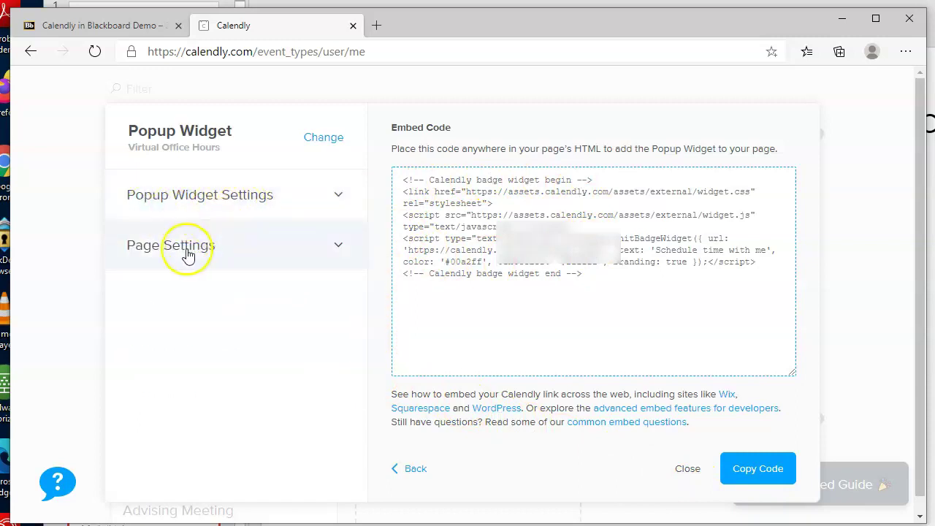
{"action": "left_click", "coordinate": [254, 210]}
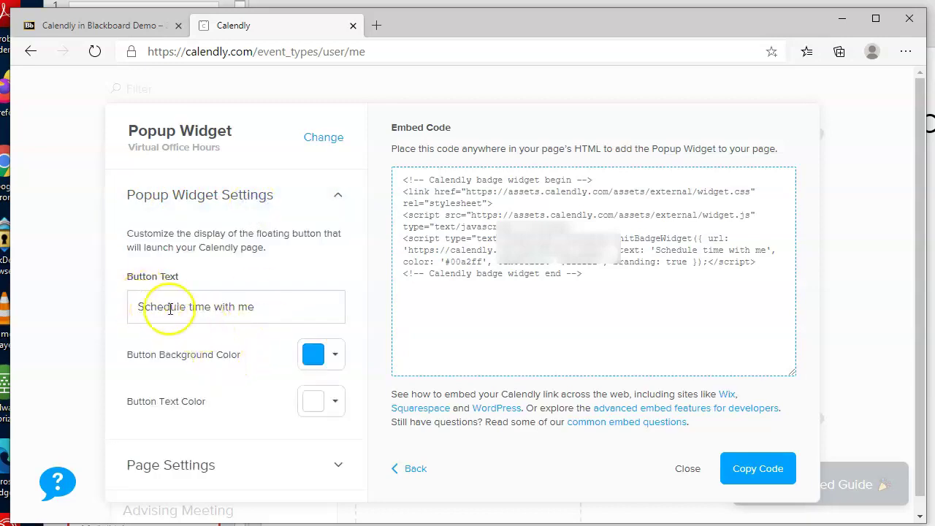
{"action": "left_click", "coordinate": [219, 181]}
{"action": "left_click", "coordinate": [203, 255]}
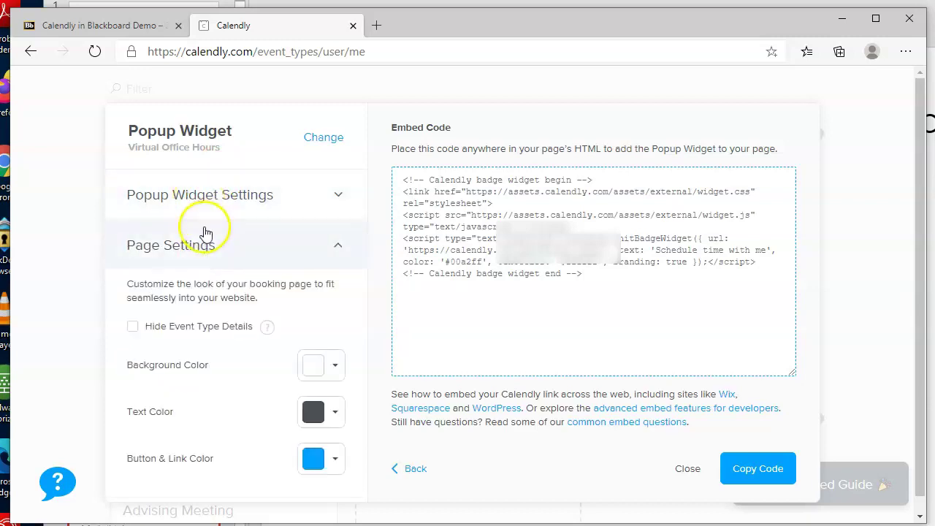
{"action": "left_click", "coordinate": [219, 248]}
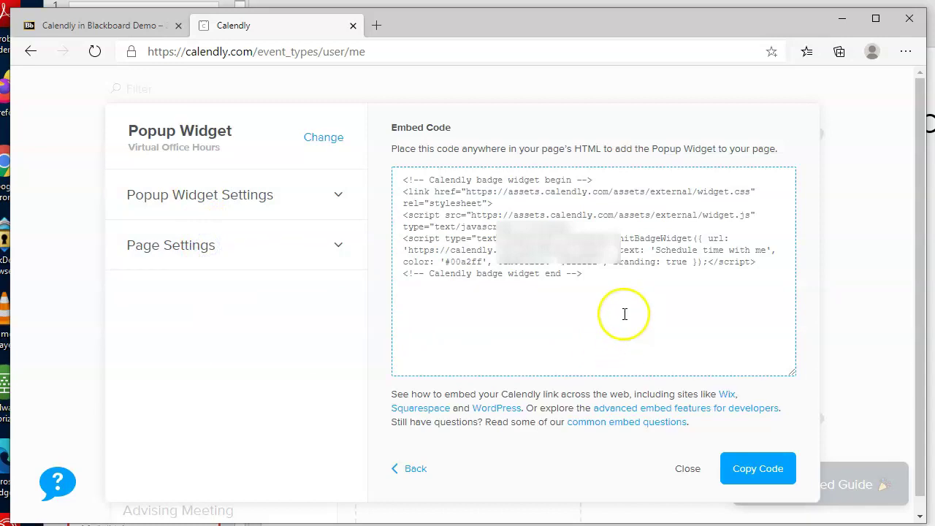
{"action": "left_click", "coordinate": [762, 476]}
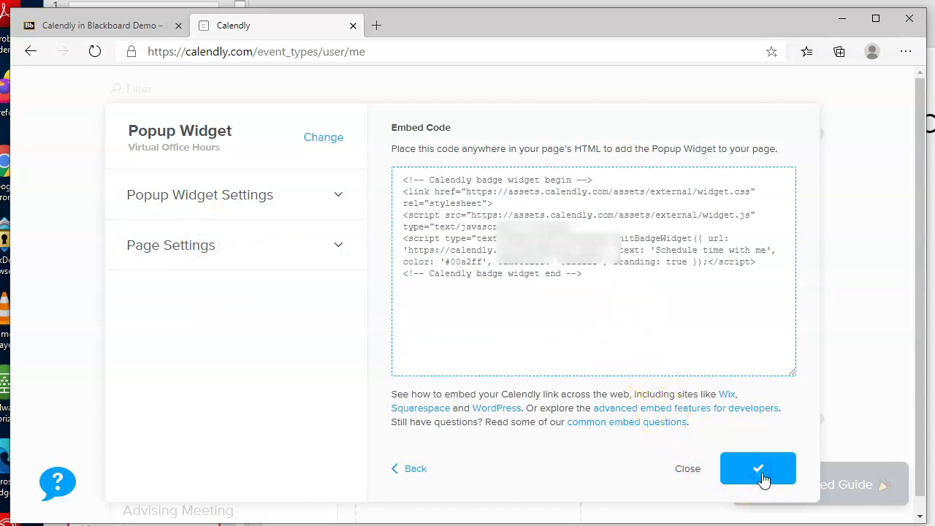
{"action": "left_click", "coordinate": [692, 475]}
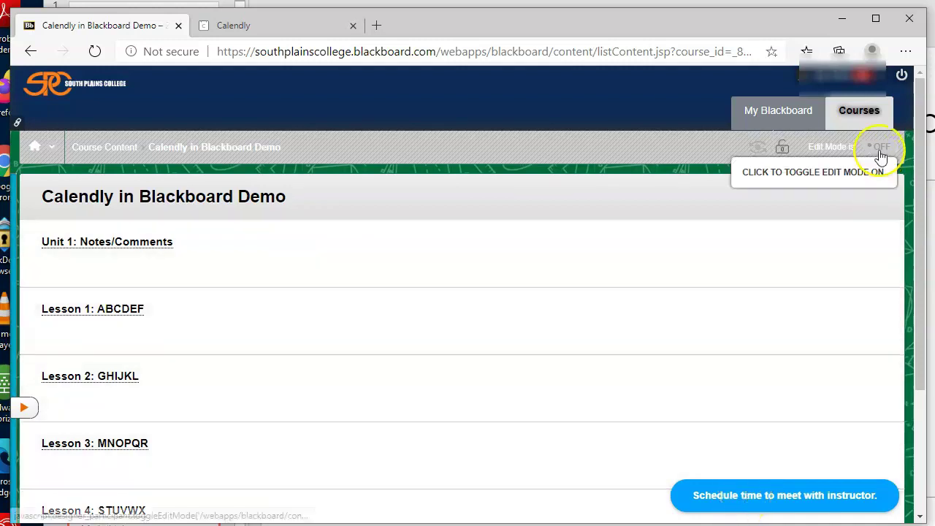
In Blackboard, turn edit mode on for the Calendly demo folder and open the Lesson 3: MNOPQR folder
{"action": "left_click", "coordinate": [881, 150]}
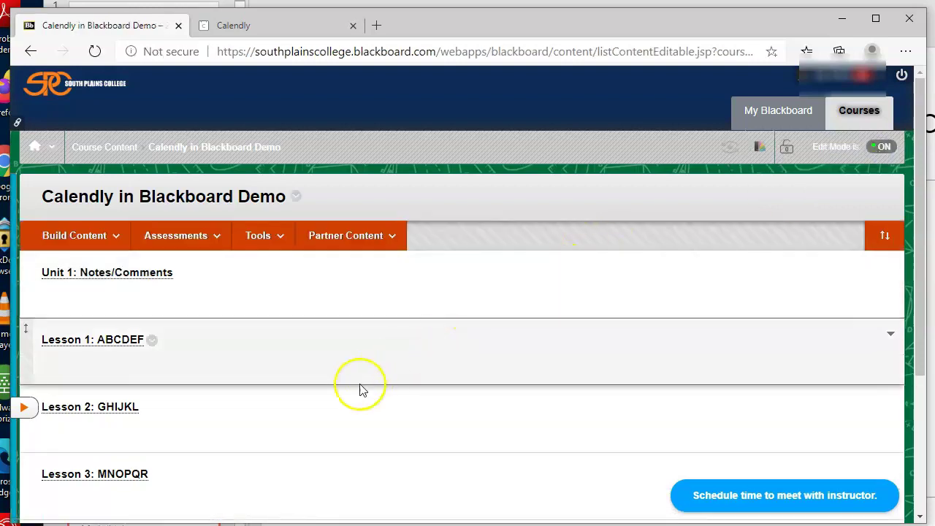
{"action": "scroll", "coordinate": [98, 484], "scroll_direction": "down", "scroll_amount": 3}
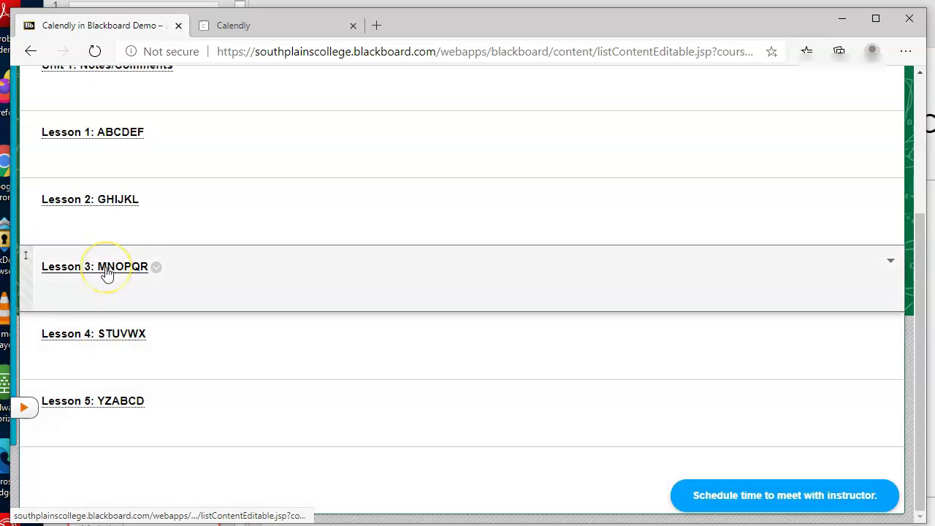
{"action": "left_click", "coordinate": [106, 268]}
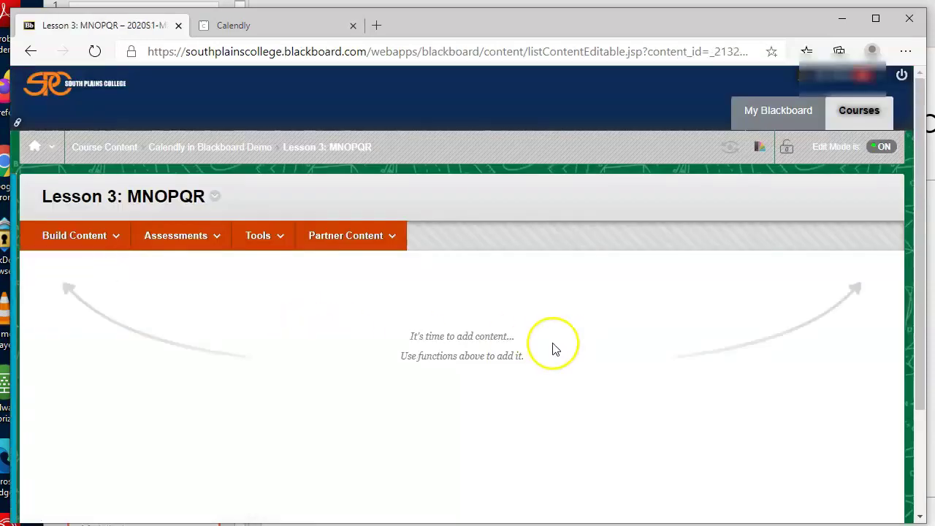
Start a new content item in the Lesson 3: MNOPQR folder and enter <br> as its name
{"action": "left_click", "coordinate": [84, 238]}
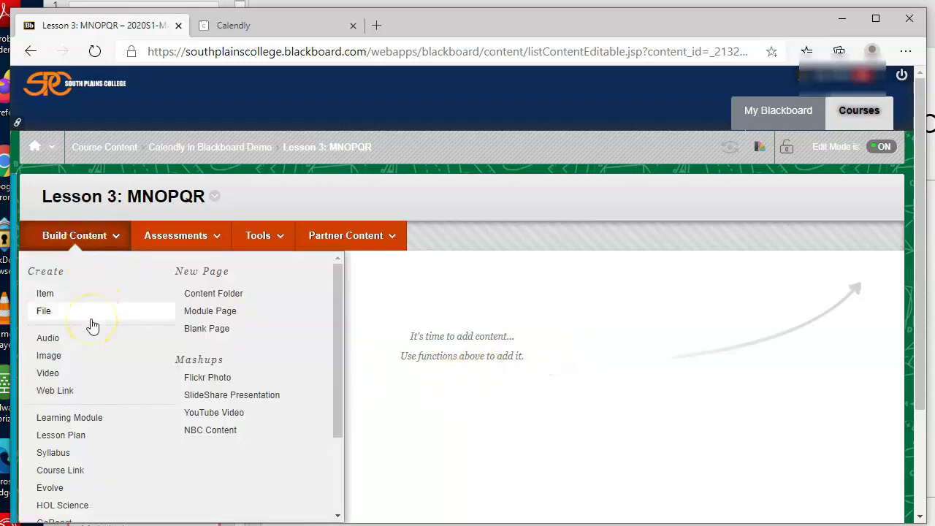
{"action": "left_click", "coordinate": [72, 302]}
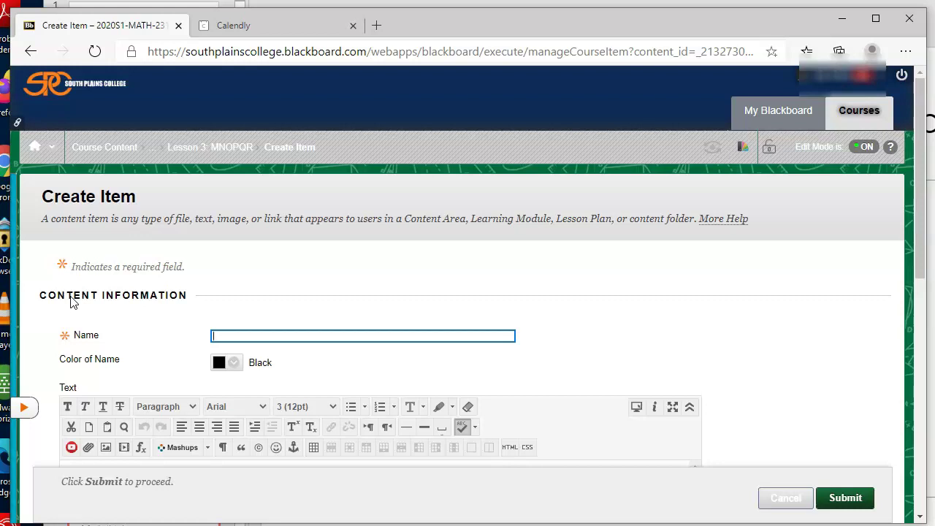
{"action": "type", "text": "br>"}
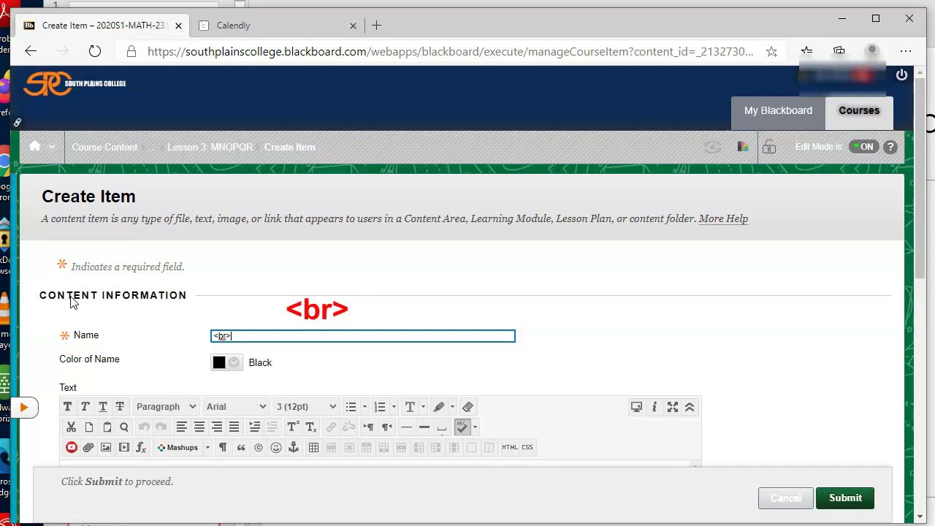
{"action": "left_click", "coordinate": [71, 301]}
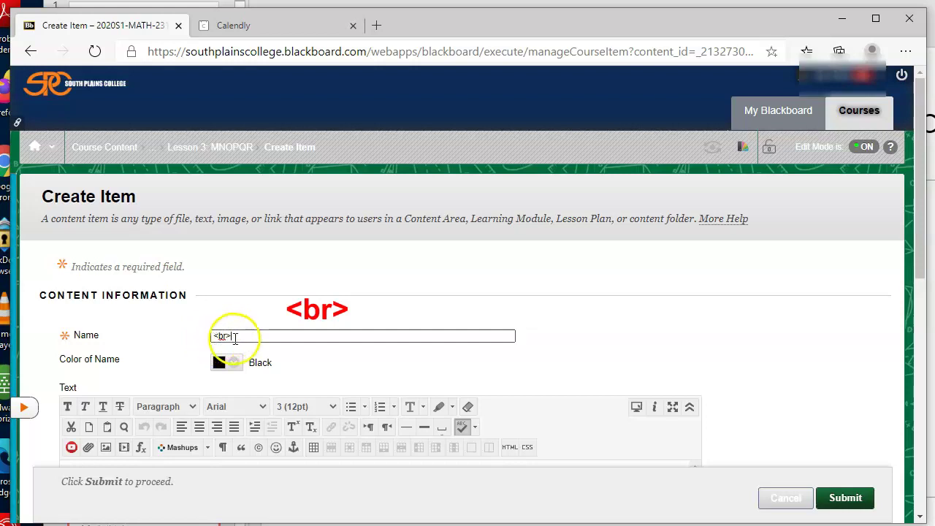
{"action": "left_click", "coordinate": [226, 337]}
{"action": "scroll", "coordinate": [388, 353], "scroll_direction": "down", "scroll_amount": 1}
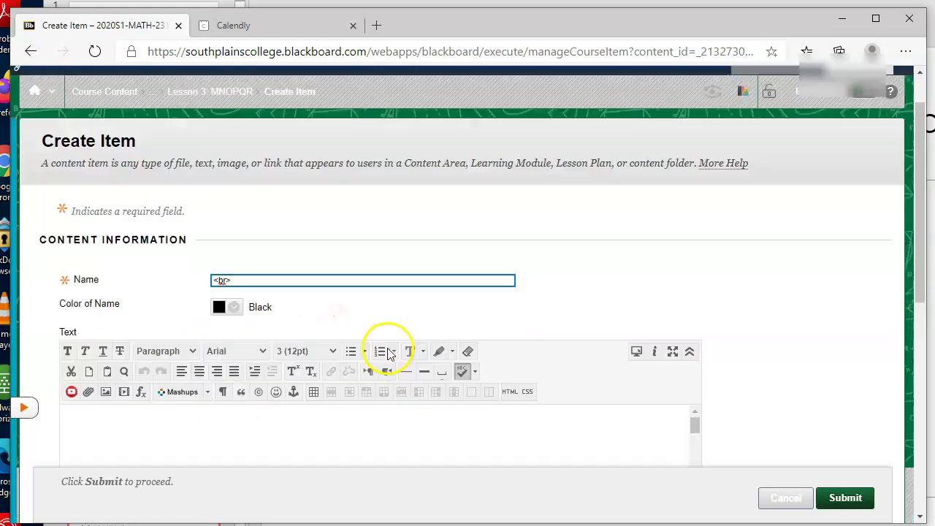
{"action": "scroll", "coordinate": [388, 353], "scroll_direction": "down", "scroll_amount": 1}
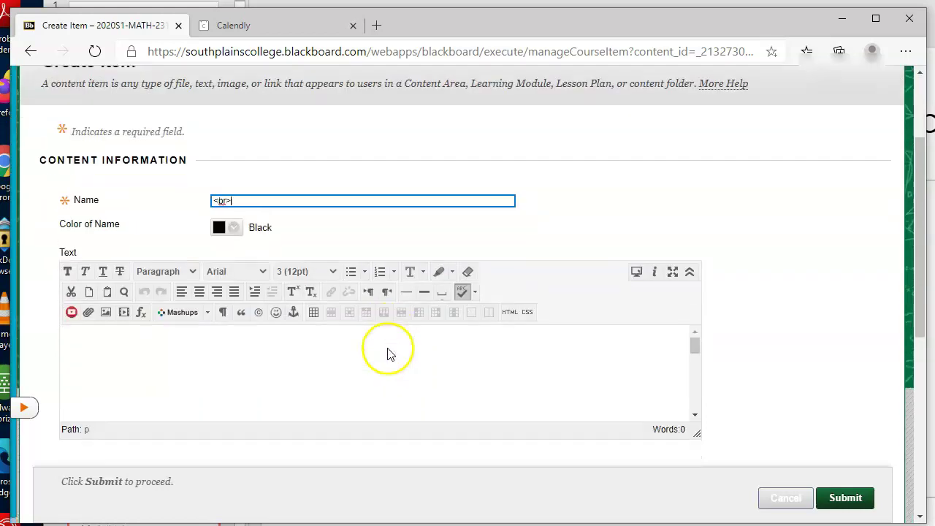
Paste the copied Calendly embed code into the item's HTML source and submit the item
{"action": "left_click", "coordinate": [510, 309]}
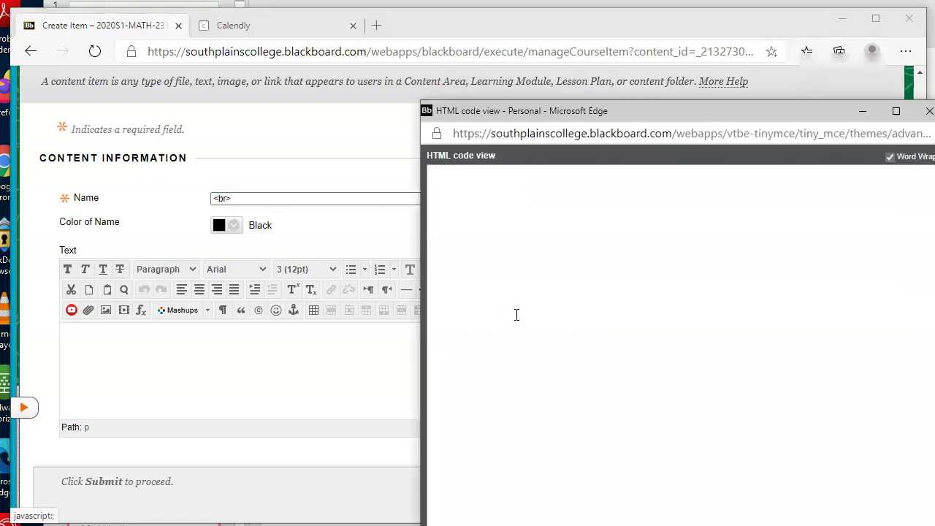
{"action": "key", "text": "ctrl+v"}
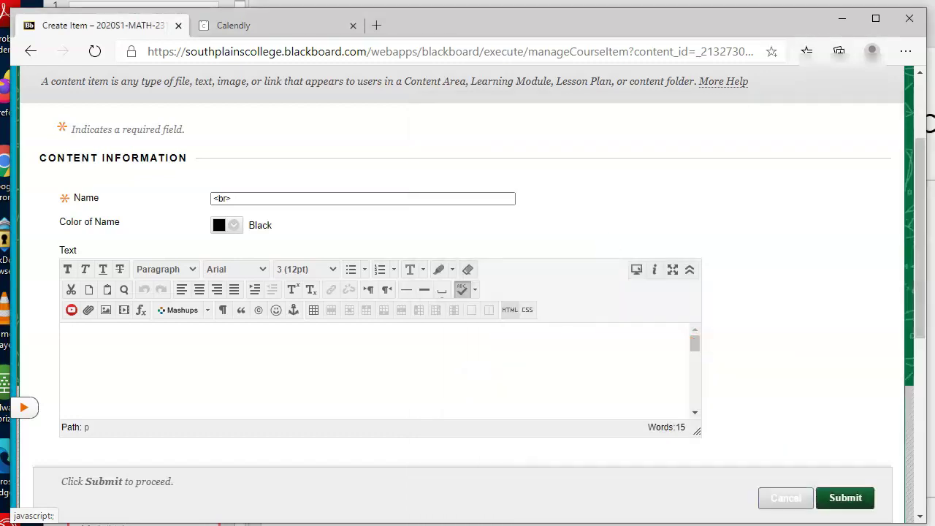
{"action": "left_click", "coordinate": [846, 499]}
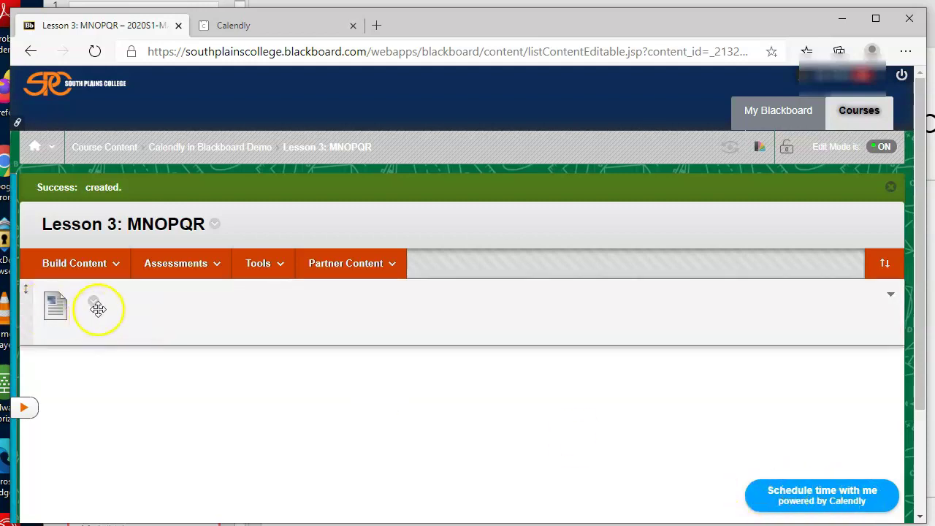
Set the Lesson 3: MNOPQR folder to show text only, and turn edit mode off to check the student view
{"action": "left_click", "coordinate": [215, 226]}
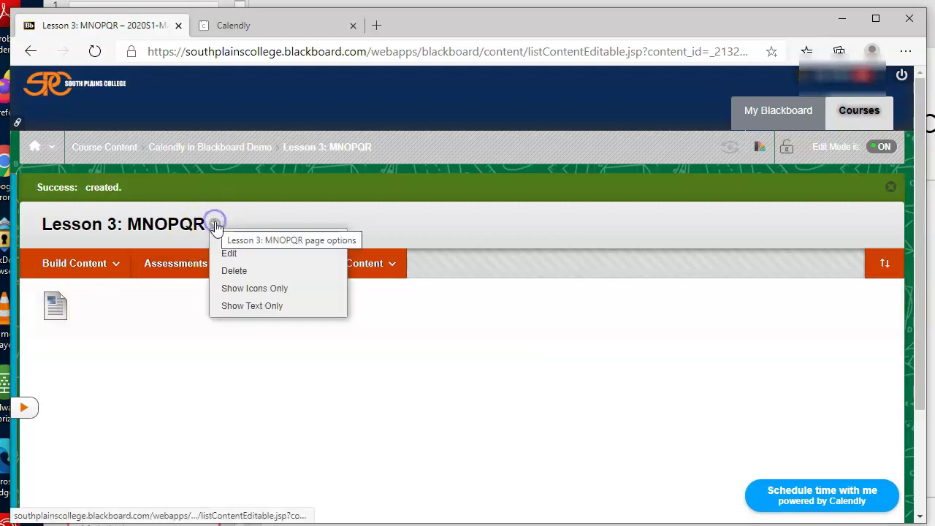
{"action": "left_click", "coordinate": [244, 307]}
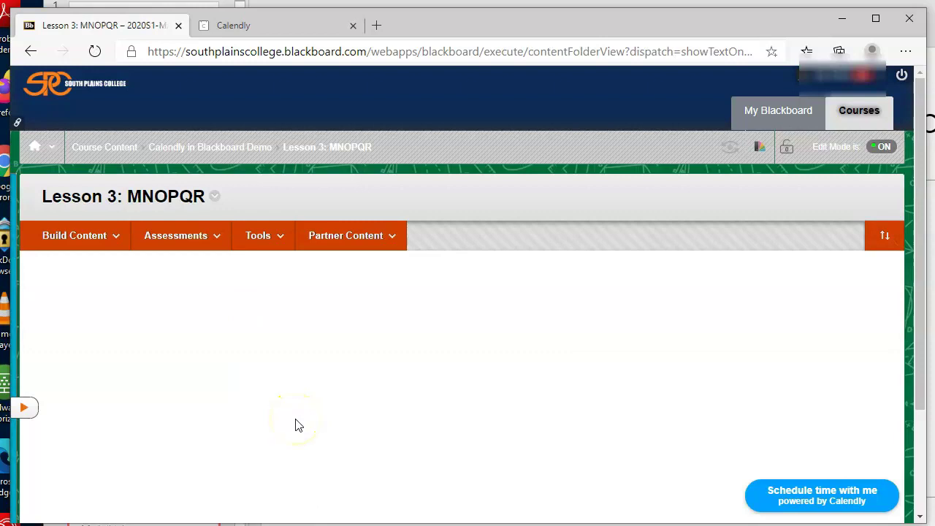
{"action": "left_click", "coordinate": [884, 147]}
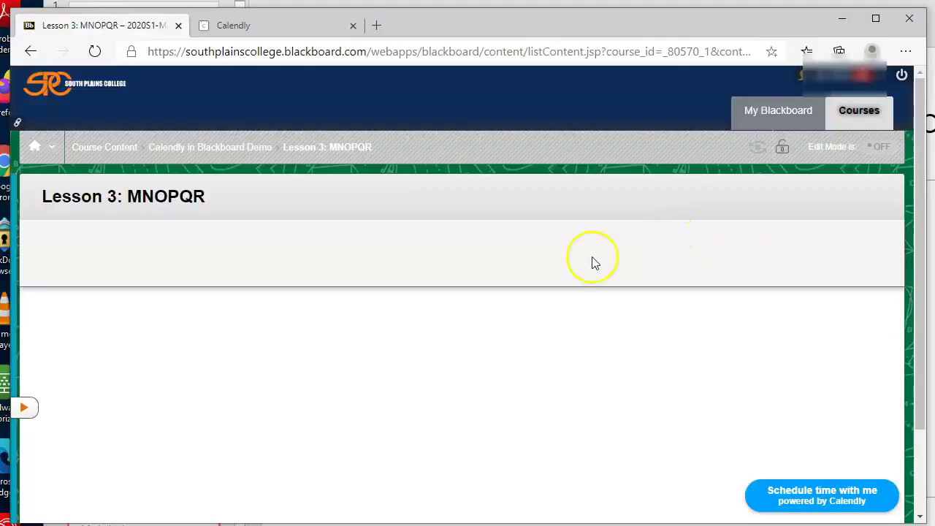
Turn edit mode back on and view the copy options for the <br> item, leaving without copying it
{"action": "left_click", "coordinate": [879, 145]}
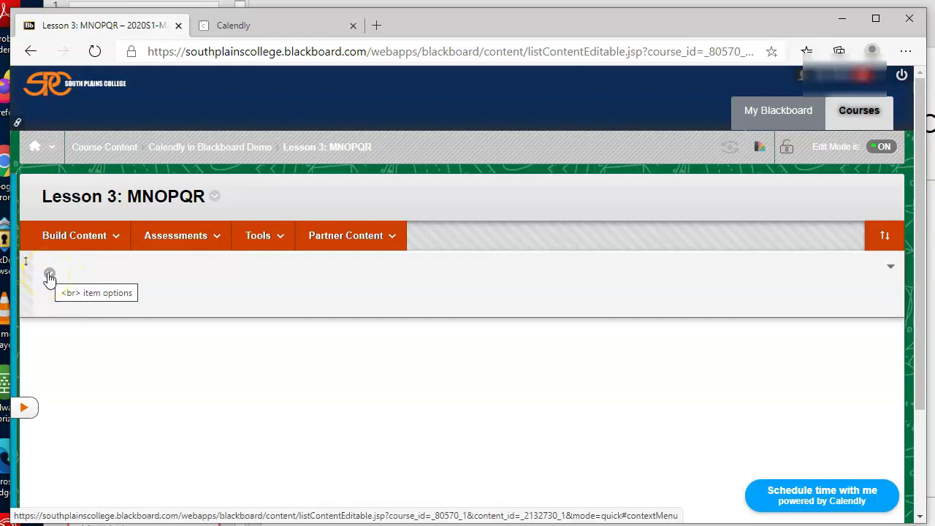
{"action": "left_click", "coordinate": [49, 275]}
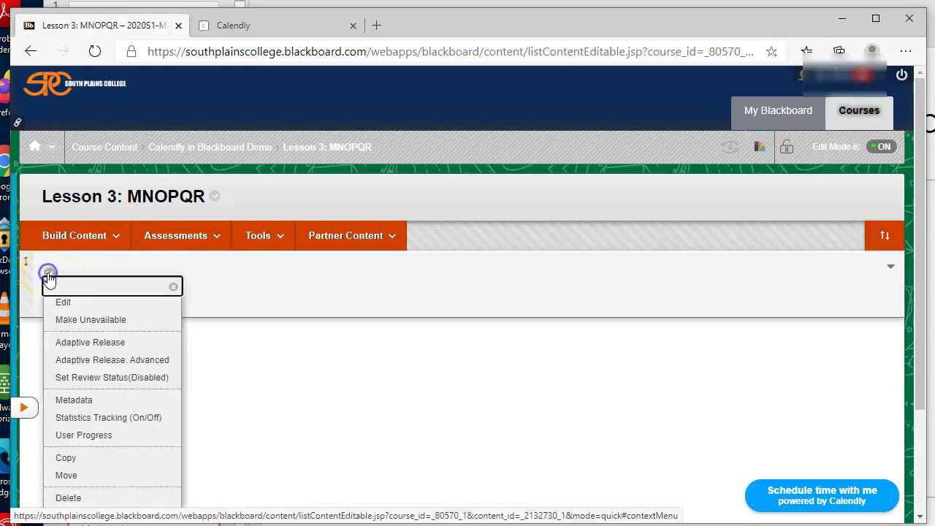
{"action": "left_click", "coordinate": [93, 465]}
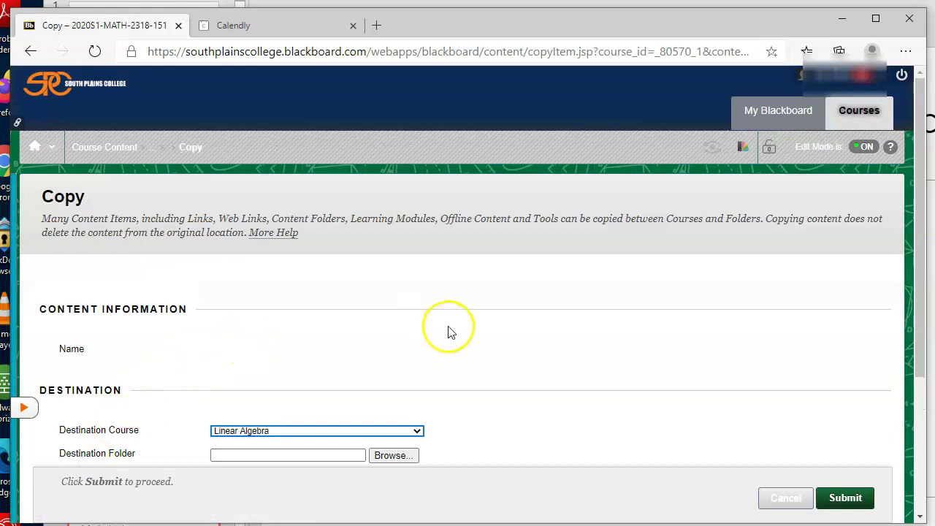
{"action": "scroll", "coordinate": [448, 333], "scroll_direction": "down", "scroll_amount": 3}
{"action": "left_click", "coordinate": [792, 480]}
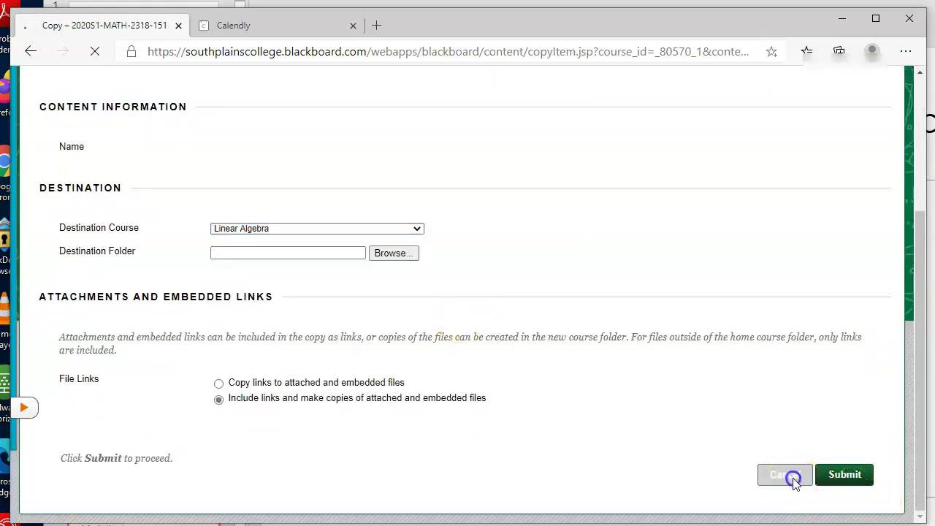